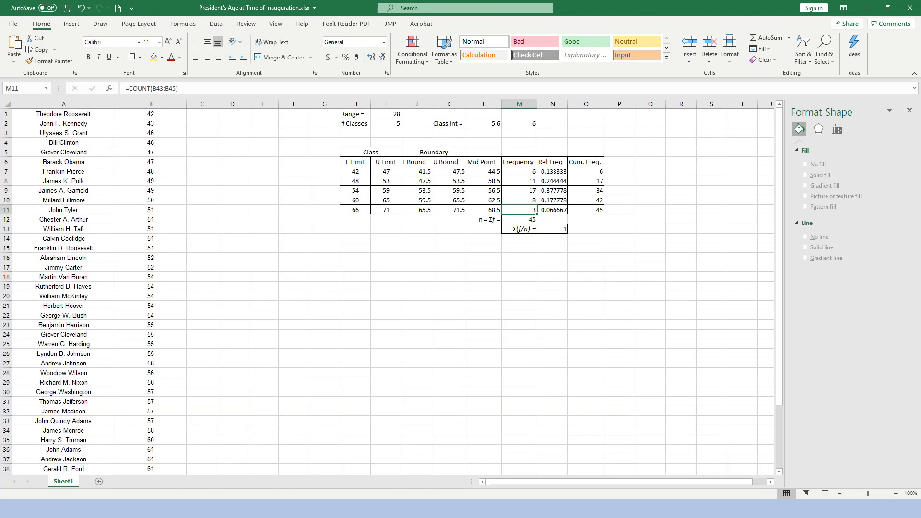
Insert a clustered column chart of the frequencies in M7:M11 and move it below the table, next to the age list.
key(Up)
key(Up)
key(Up)
key(Up)
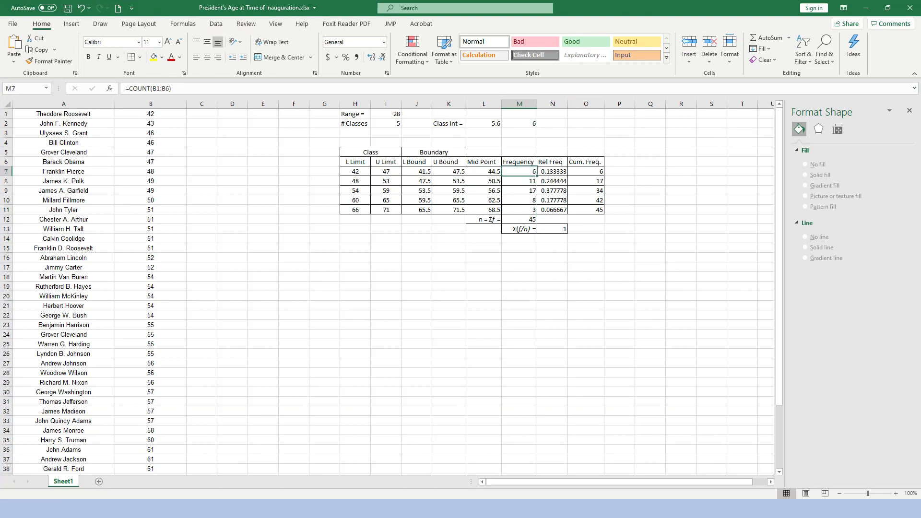
key(shift+Down)
key(shift+Down)
key(shift+Down)
key(shift+Down)
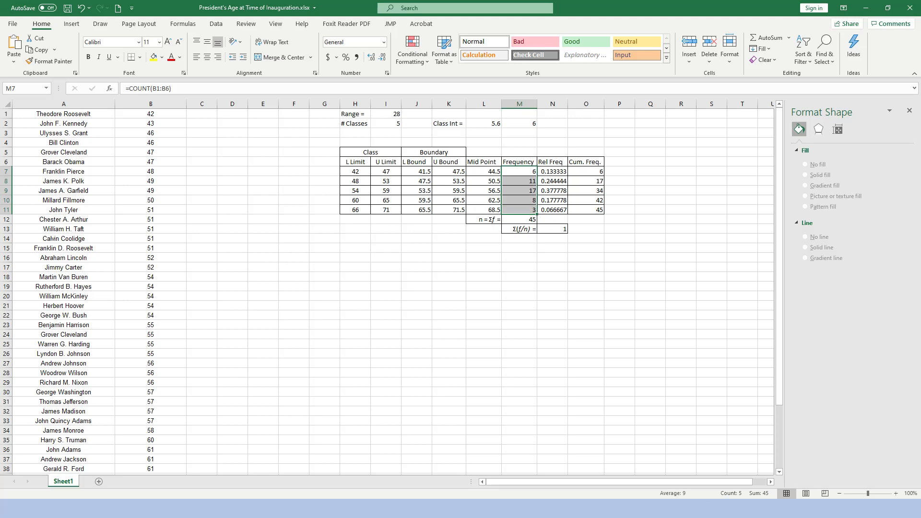
click(71, 24)
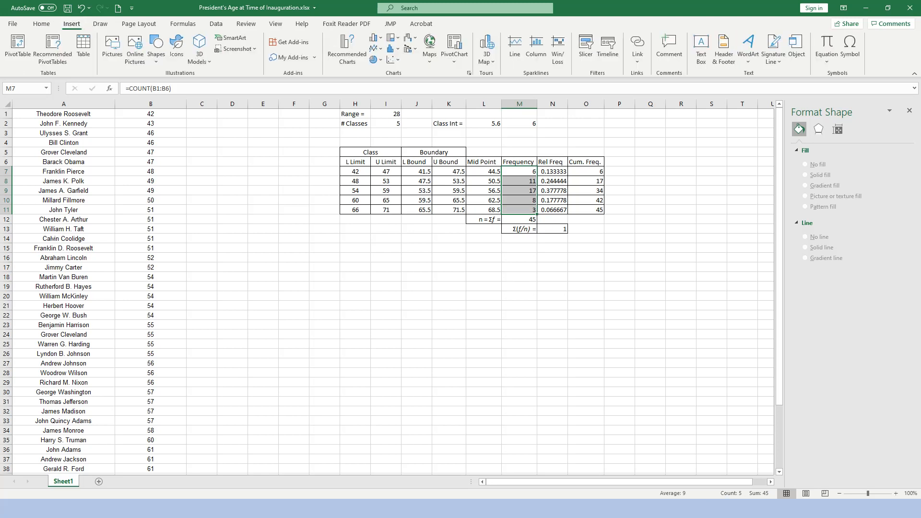
click(376, 37)
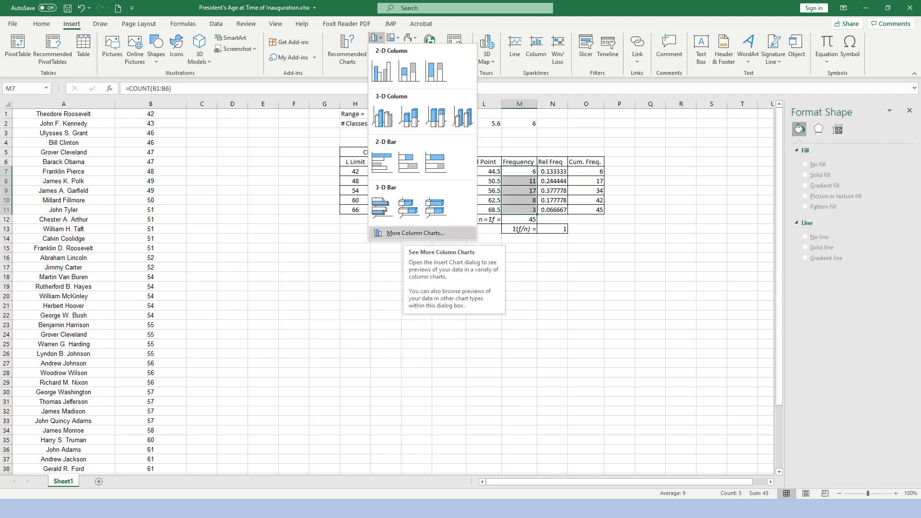
click(416, 234)
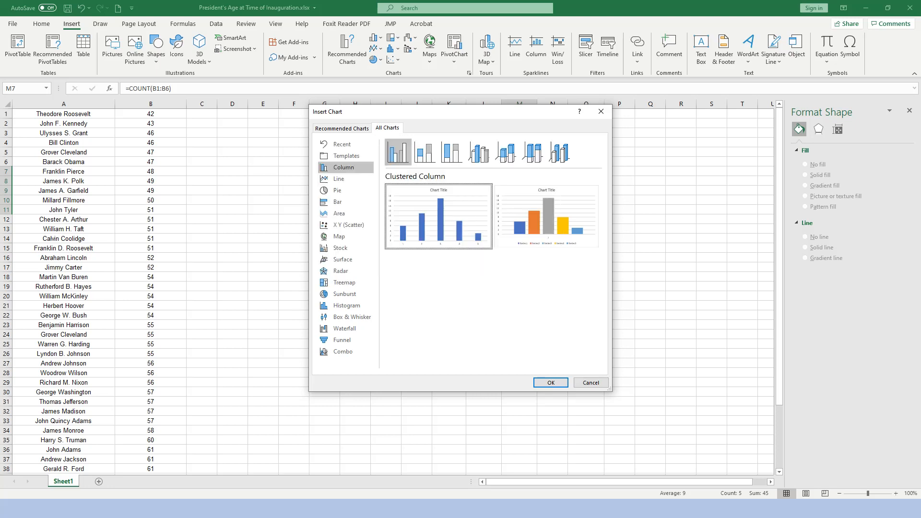
click(550, 382)
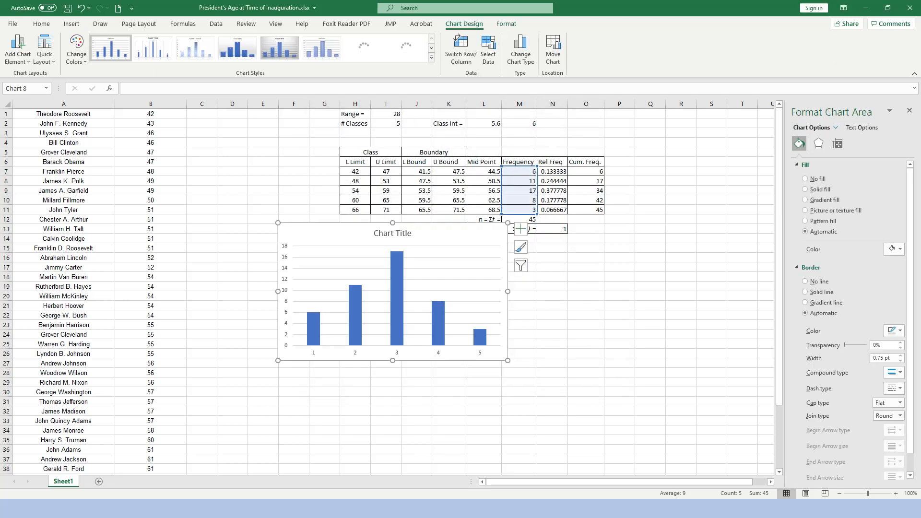
drag(457, 228, 366, 239)
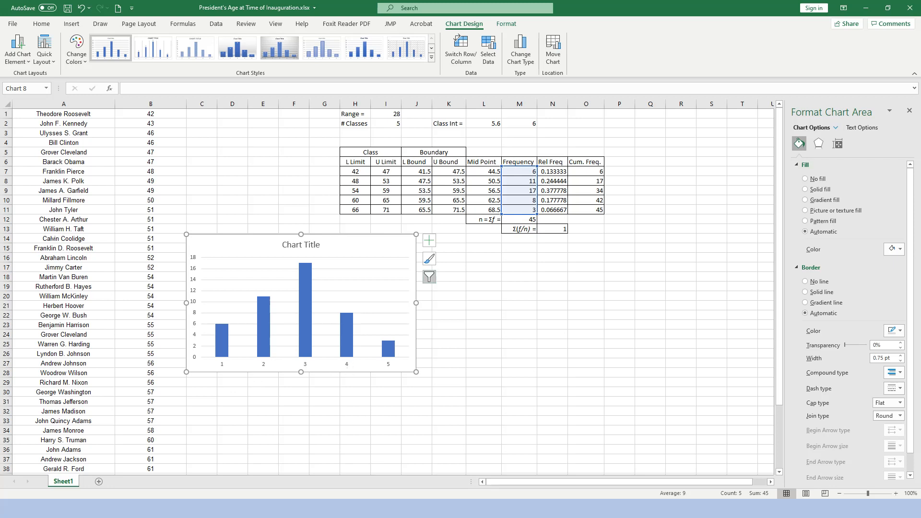
Set the chart's horizontal axis labels to the class midpoints in L7:L11.
click(429, 277)
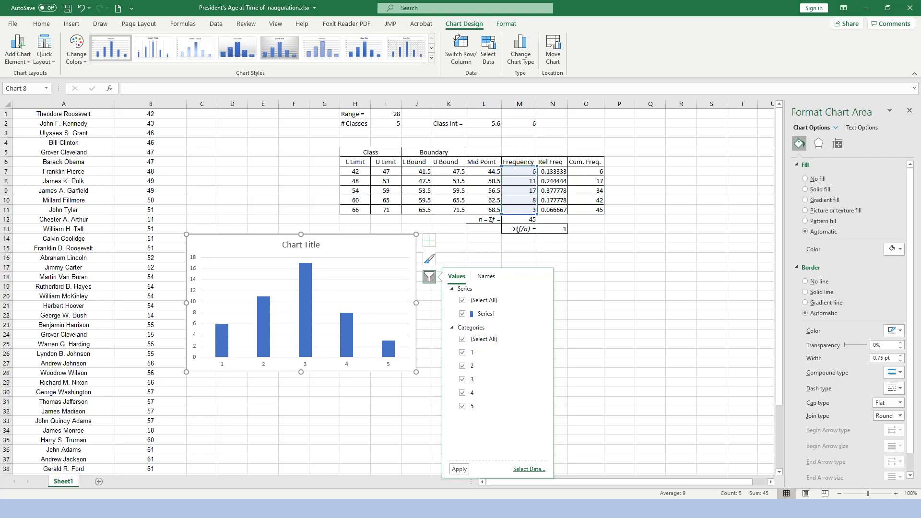
click(529, 468)
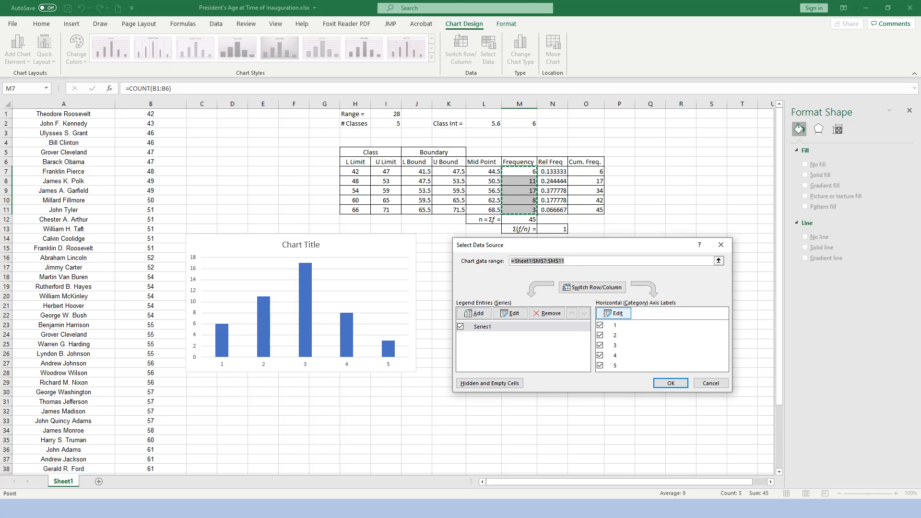
click(613, 313)
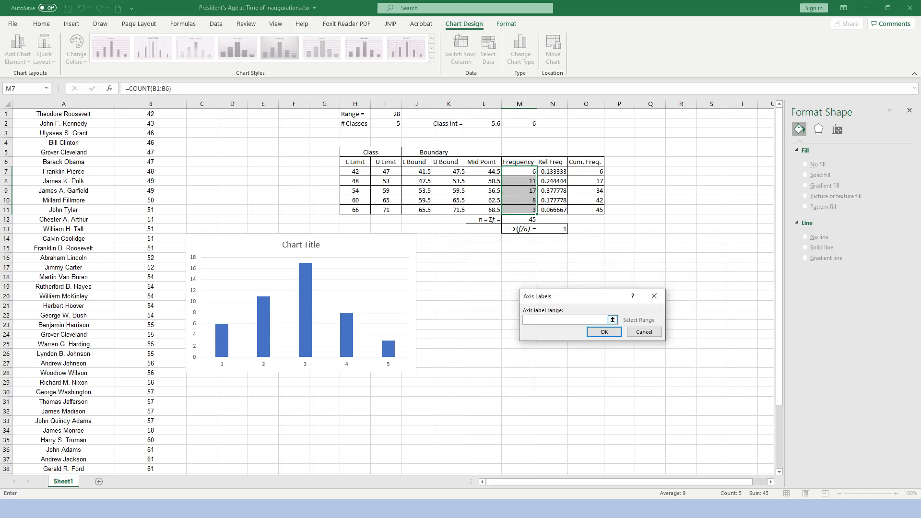
drag(485, 171, 485, 210)
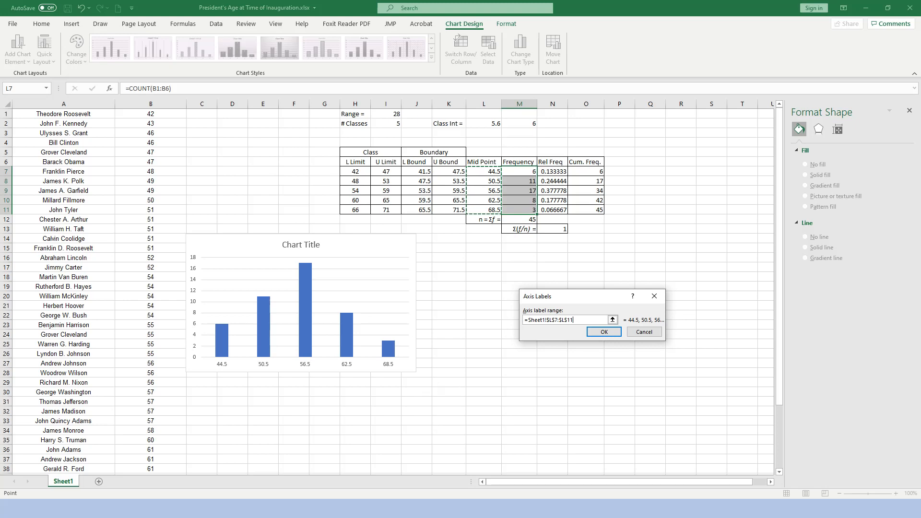
click(604, 331)
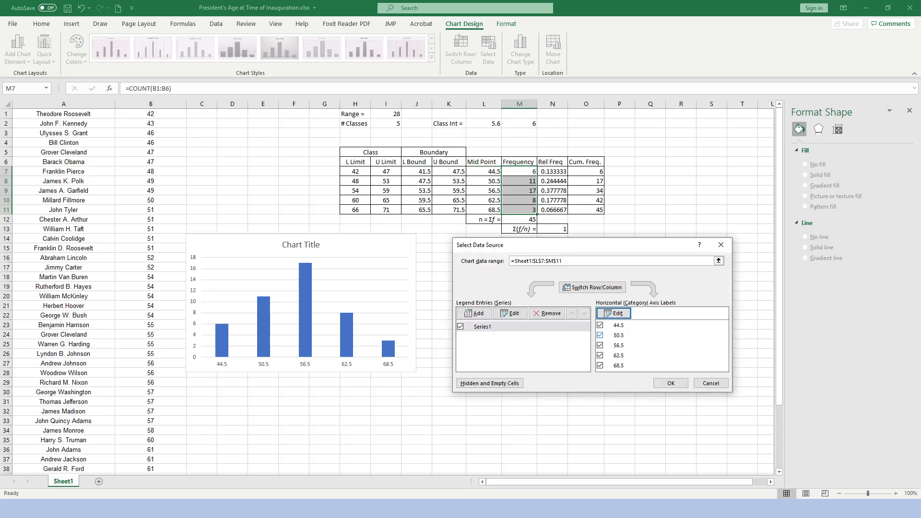
click(671, 383)
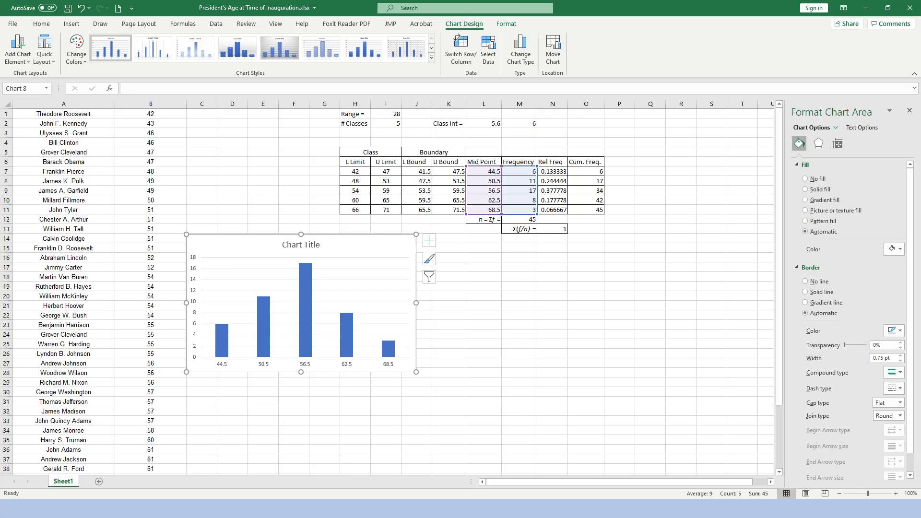
Set the gap width of the chart's data series to 0% so the columns touch like a histogram.
click(305, 312)
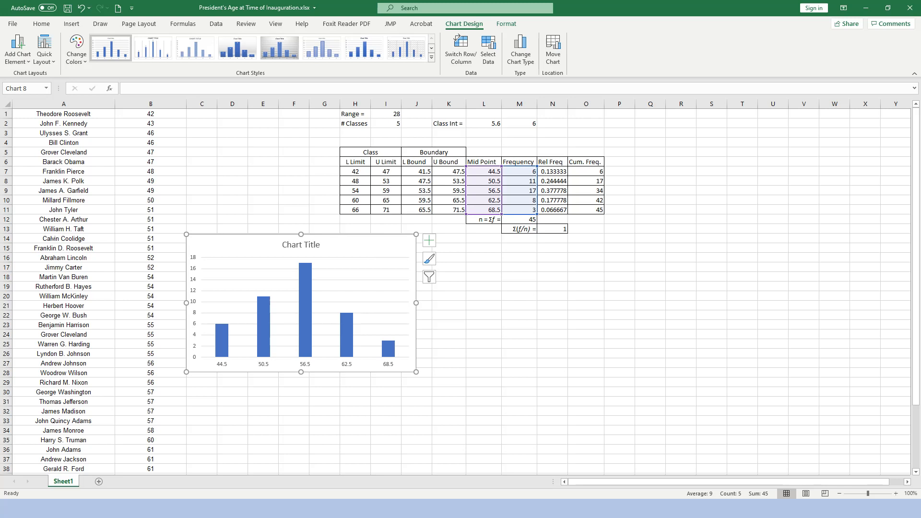
click(371, 282)
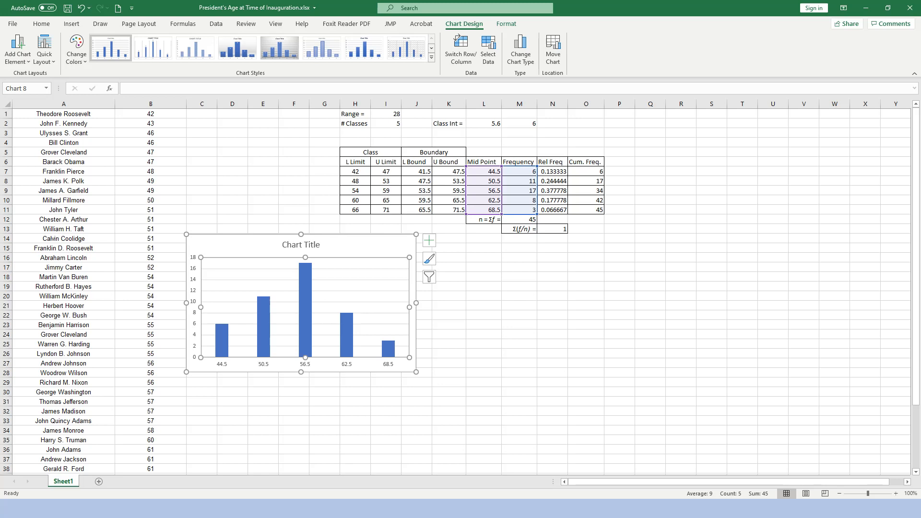
click(369, 245)
right_click(364, 239)
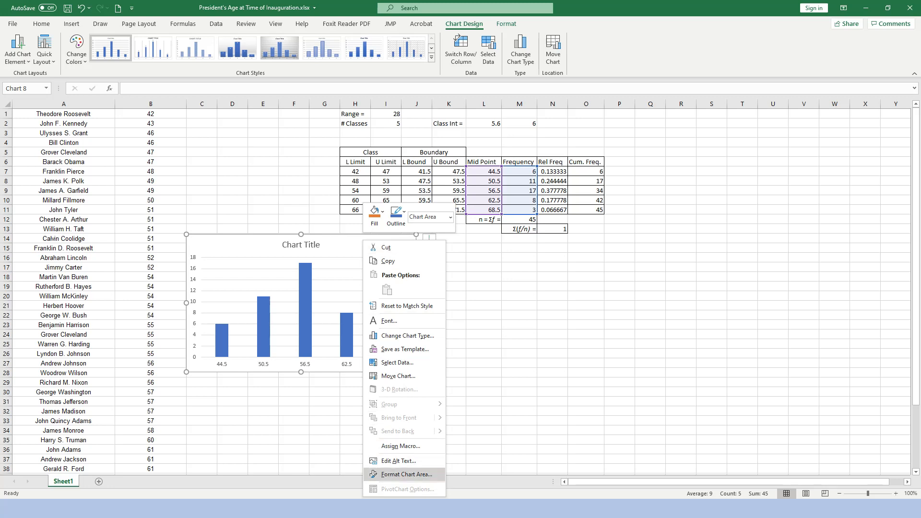
click(406, 474)
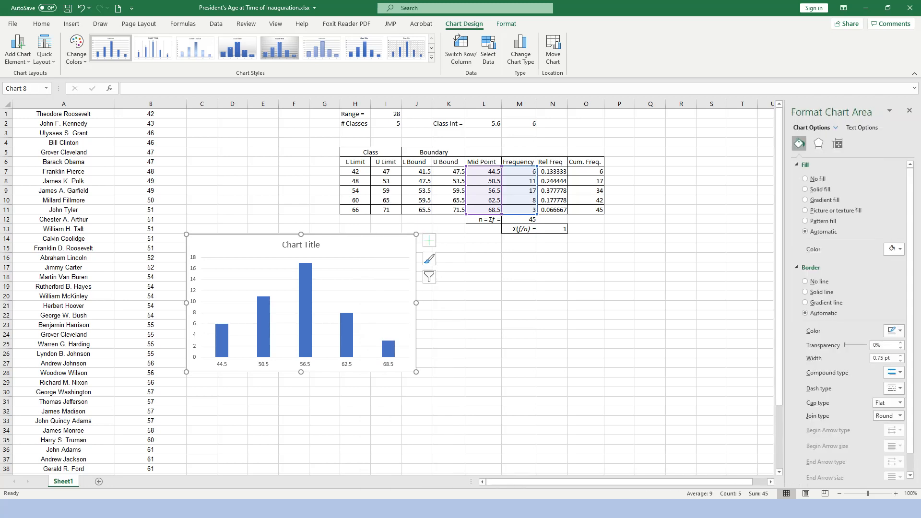
click(305, 311)
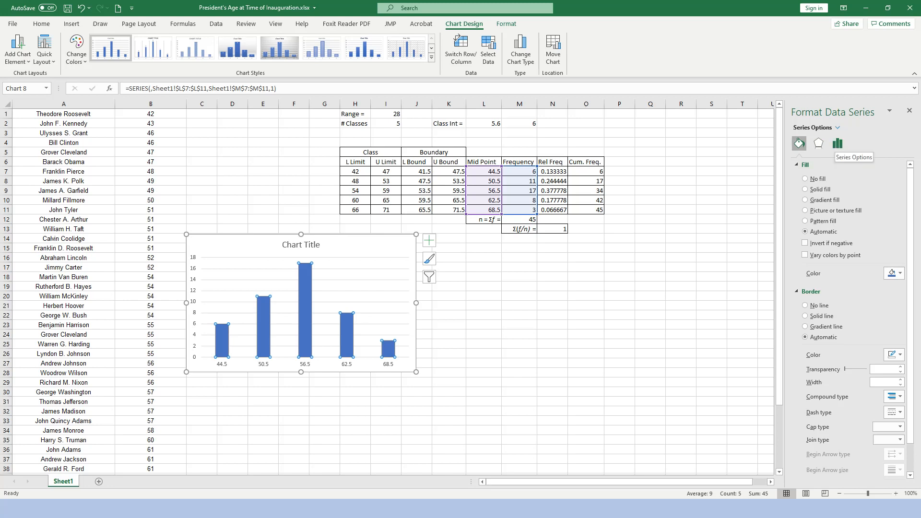
click(837, 143)
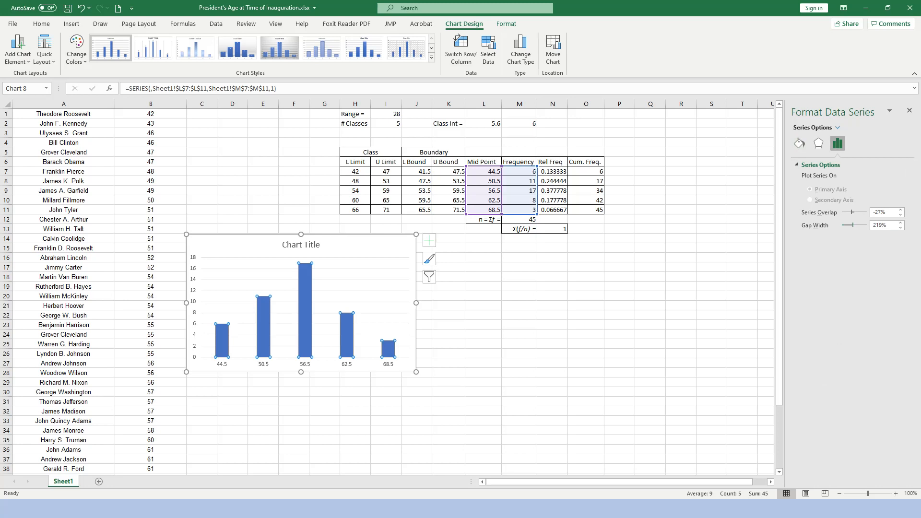
double_click(879, 225)
text(0)
key(Return)
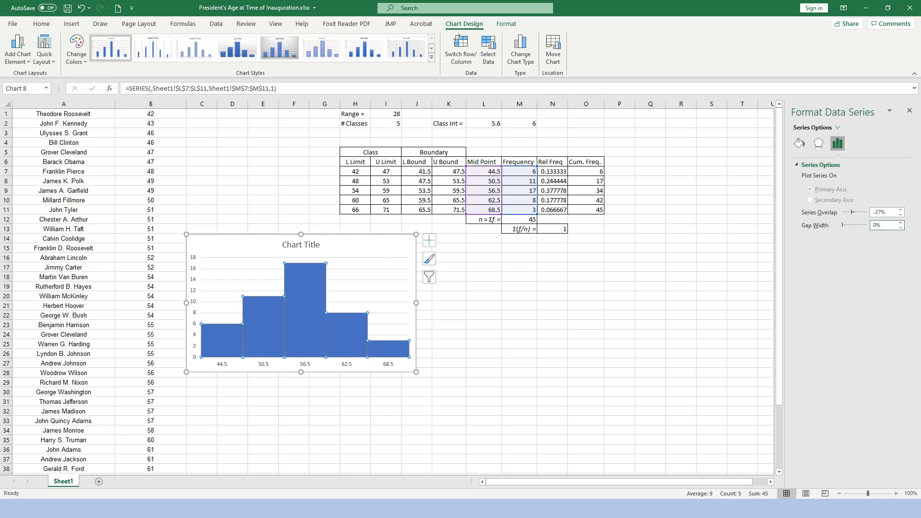
click(483, 305)
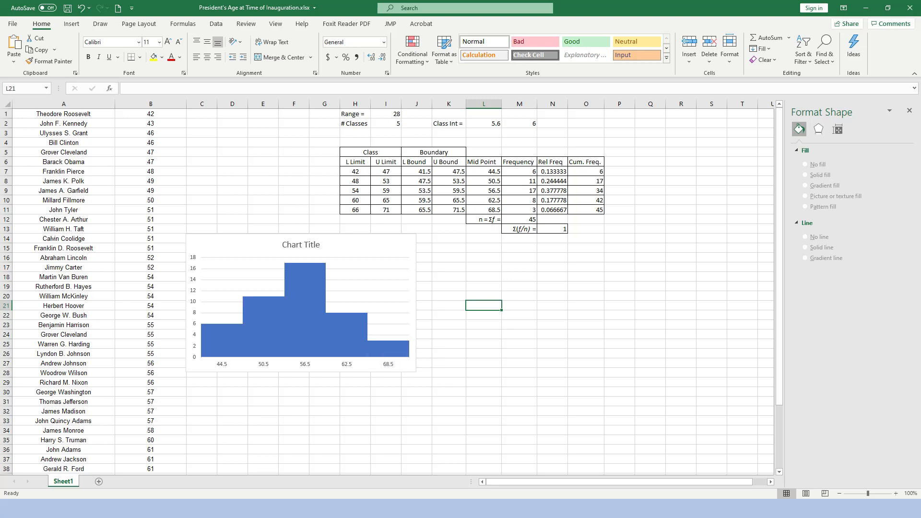
Give the histogram bars a solid line border.
double_click(305, 313)
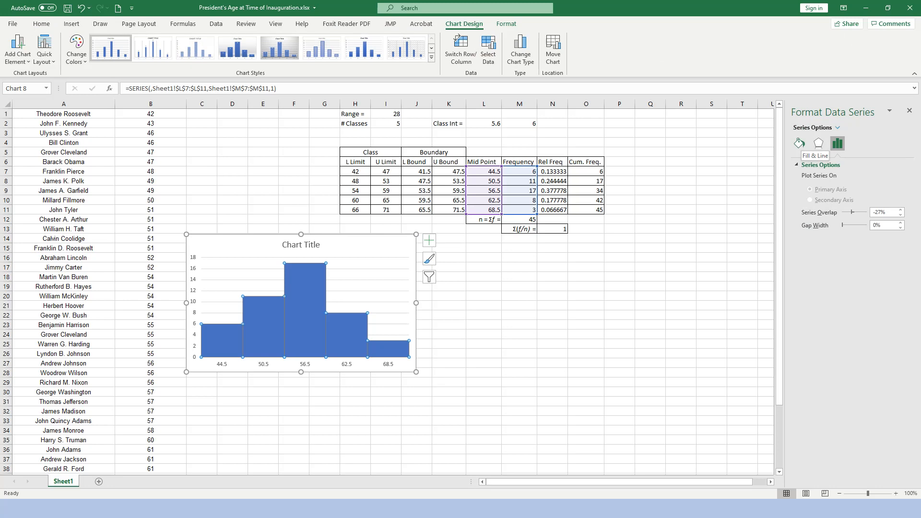
click(799, 143)
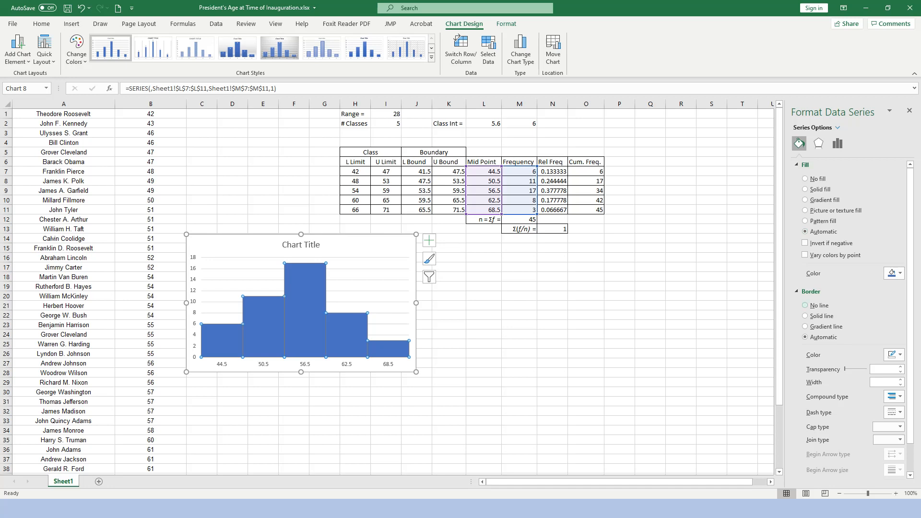
click(805, 316)
click(449, 315)
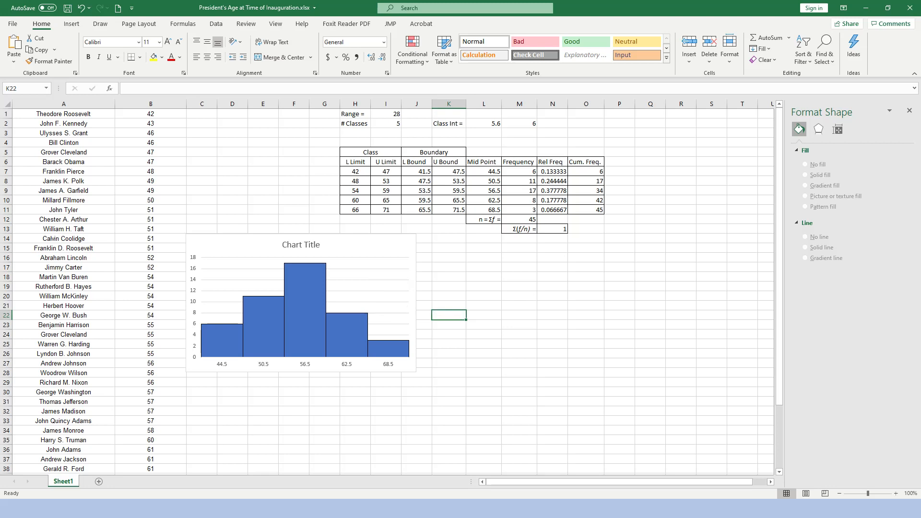
Replace the chart title with "Age at Inauguration".
click(311, 293)
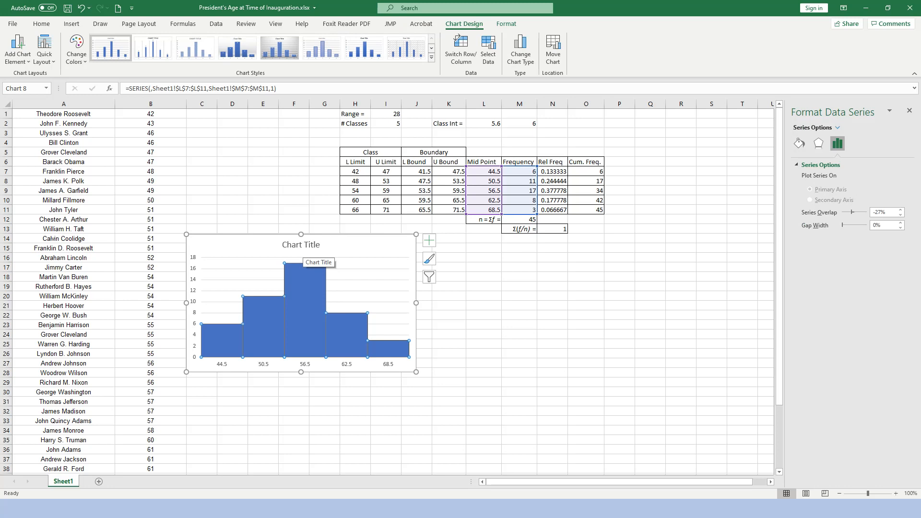
click(303, 246)
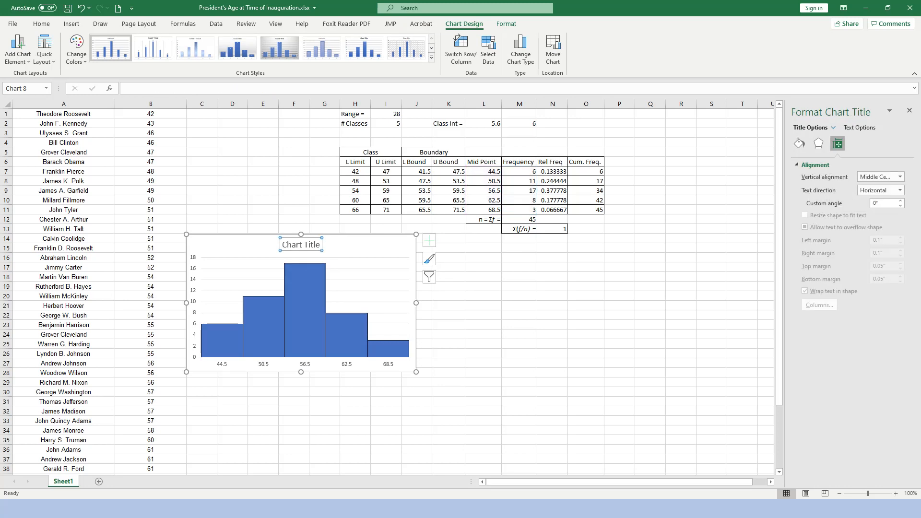
drag(320, 244, 282, 244)
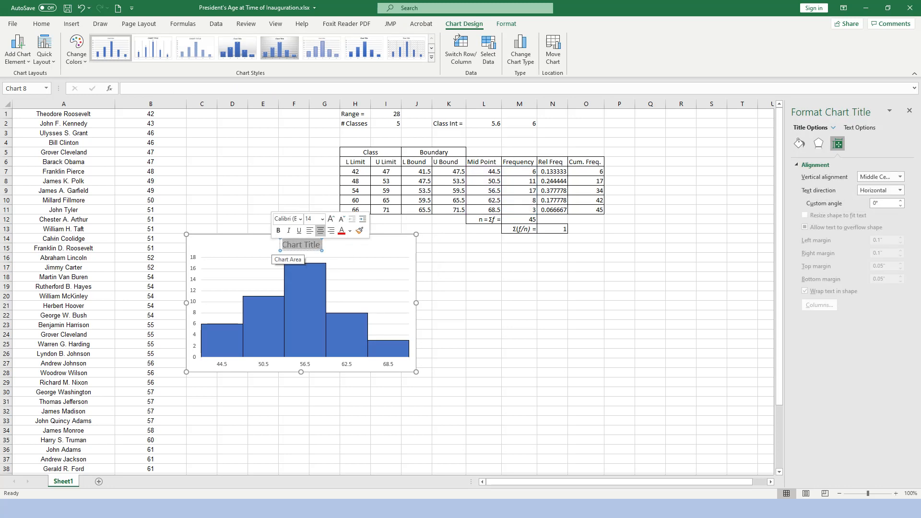
text(Ag)
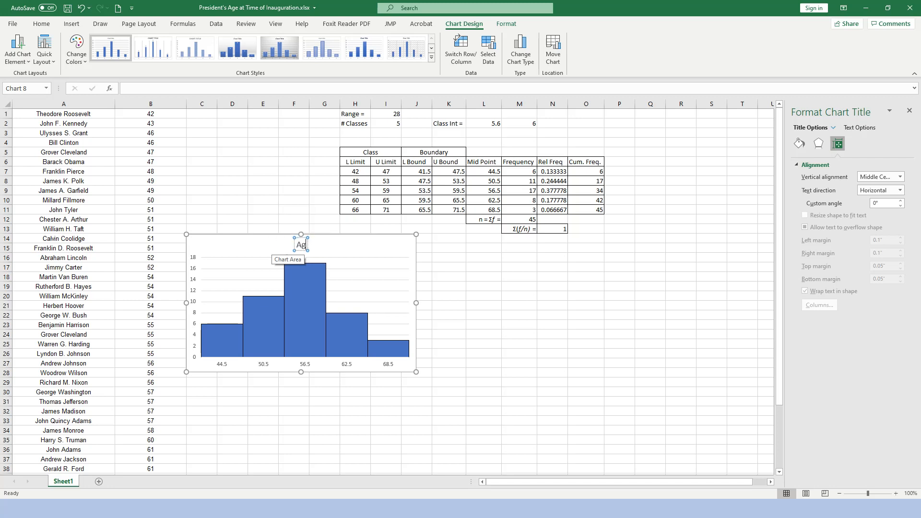
text(e at Inauguration)
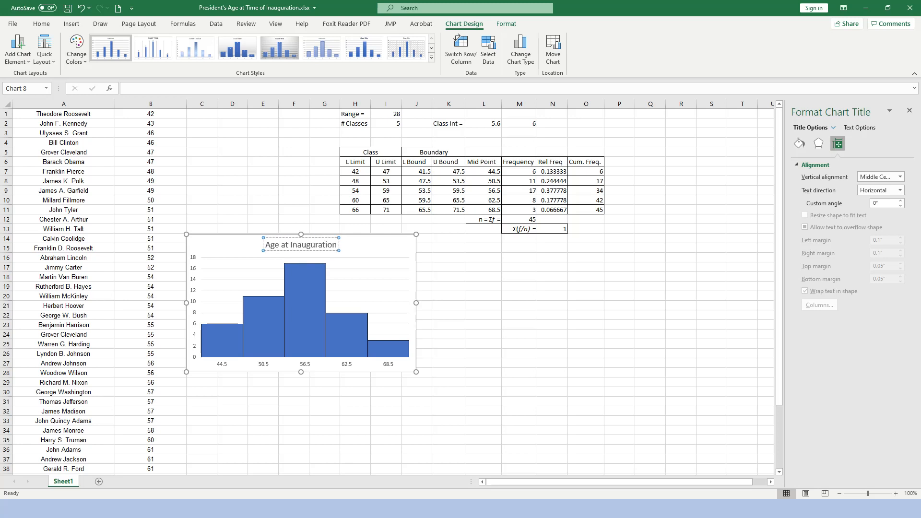
Add axis titles to both axes of the histogram.
click(366, 284)
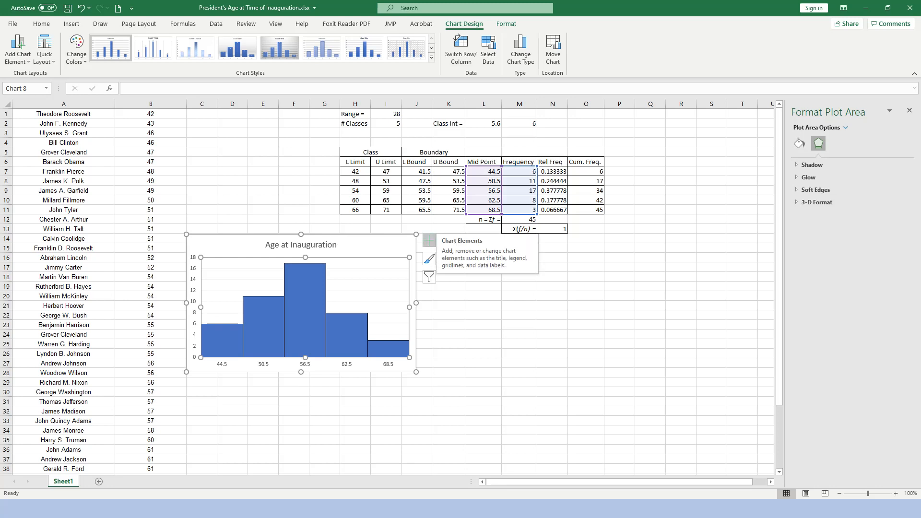
click(429, 240)
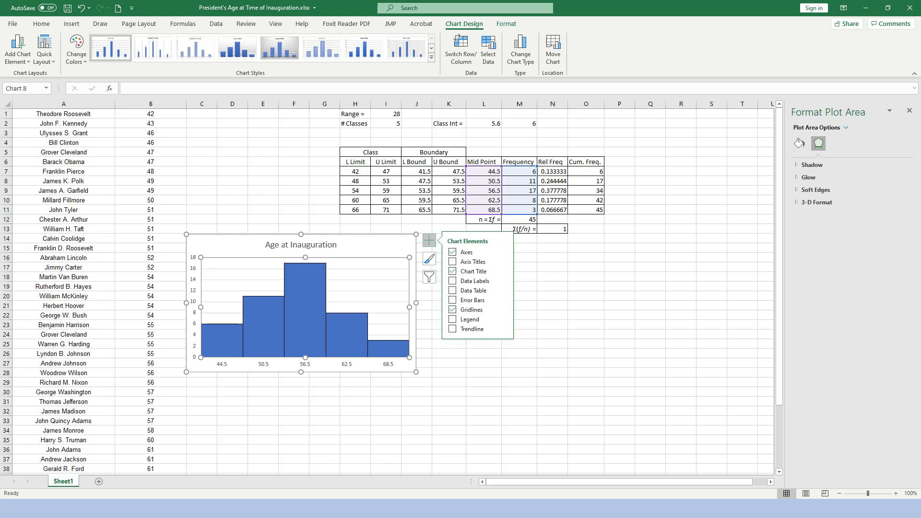
click(452, 262)
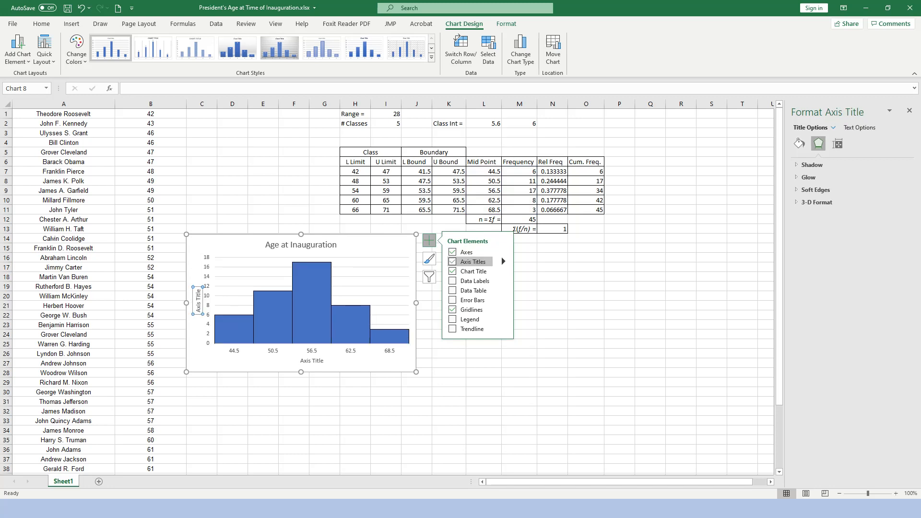
click(374, 281)
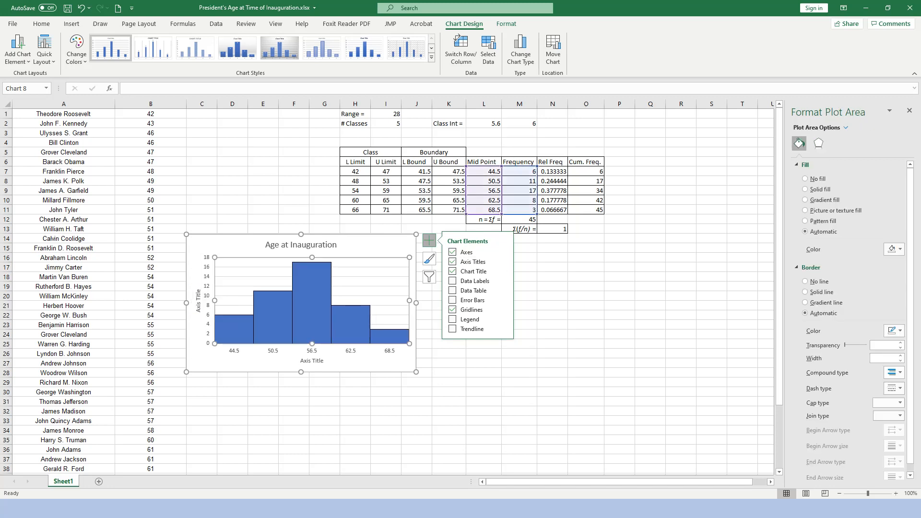
Replace the histogram's horizontal axis title with "Age".
click(311, 361)
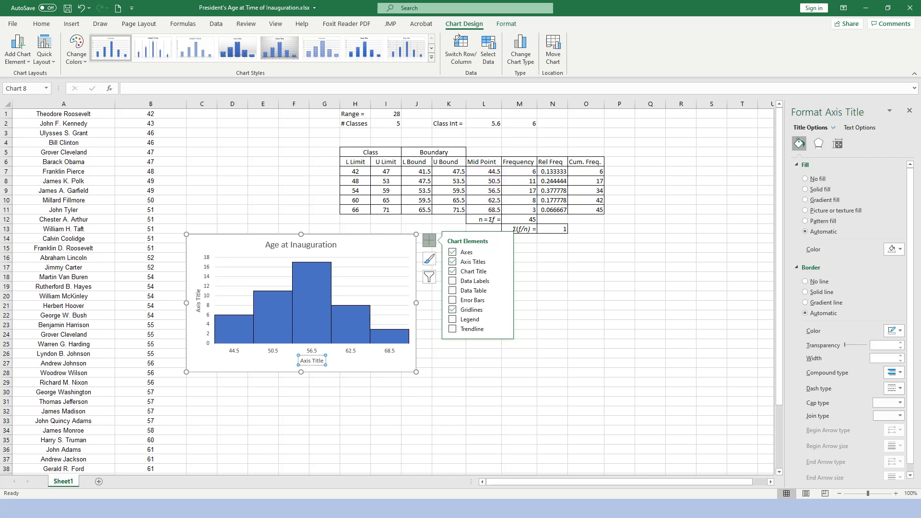
click(323, 360)
drag(324, 360, 298, 360)
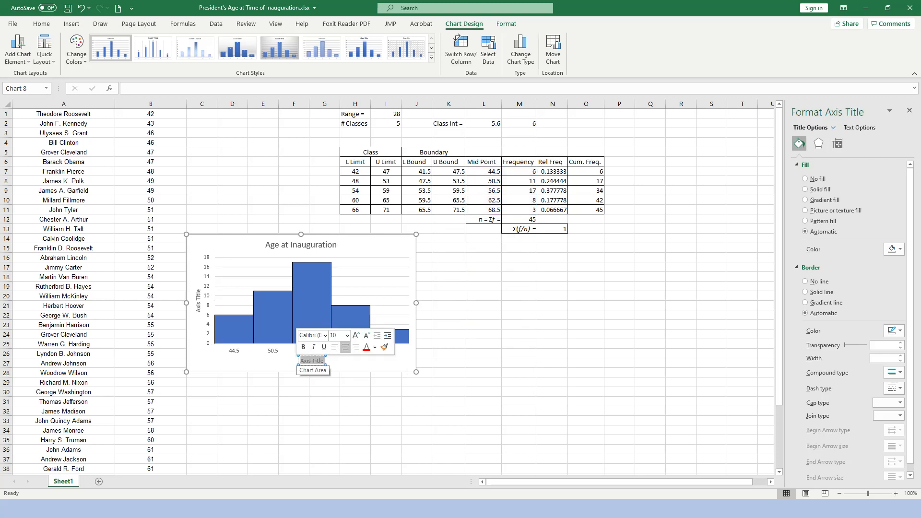
text(Age)
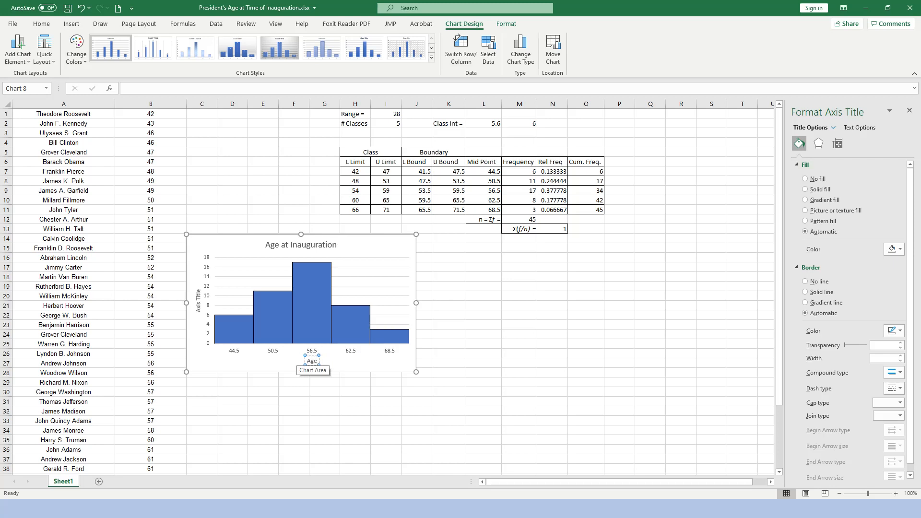
Replace the histogram's vertical axis title with "Freq" and deselect the chart.
click(198, 300)
click(198, 299)
key(Delete)
key(Delete)
key(Delete)
key(Delete)
key(Delete)
key(Delete)
key(BackSpace)
key(BackSpace)
key(BackSpace)
key(BackSpace)
text(Freq)
click(484, 325)
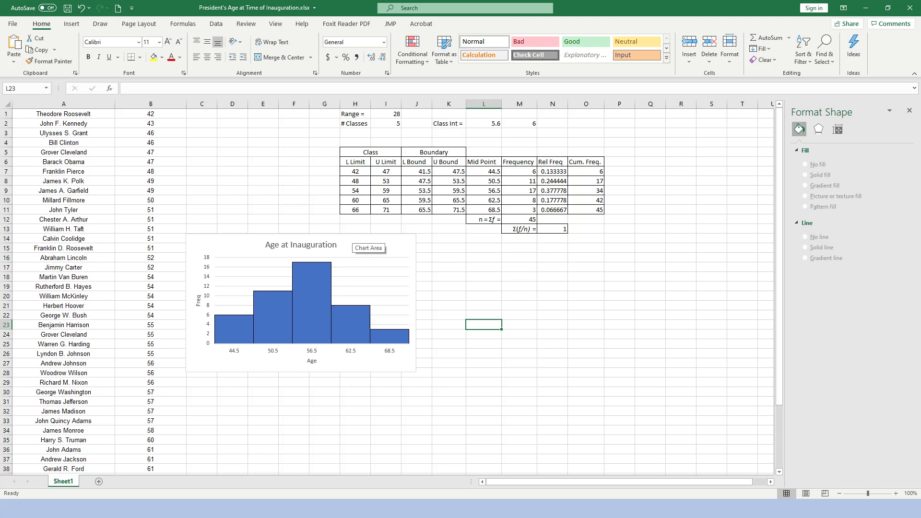
Delete the finished Age at Inauguration histogram from the sheet.
click(349, 241)
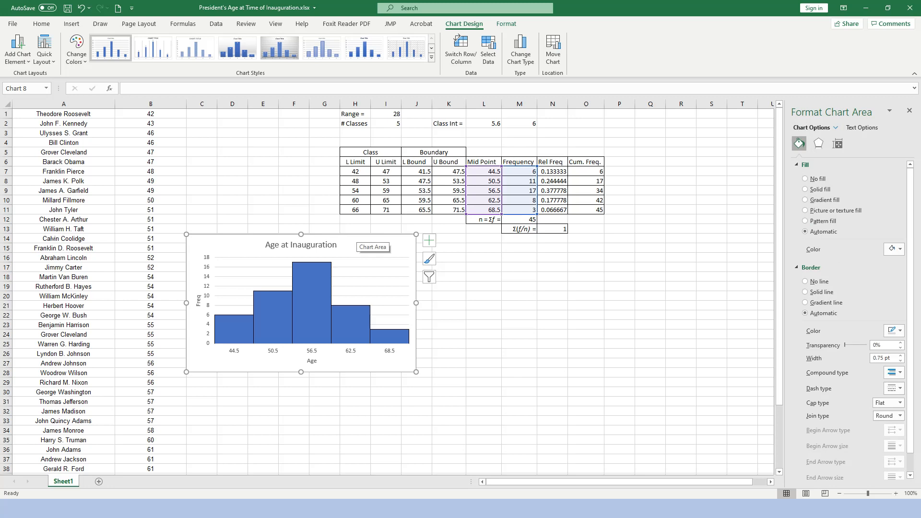
key(Delete)
Copy the Mid Point and Frequency columns, headers included (L6:M11), and paste them as values starting at cell Q6.
drag(484, 163, 533, 211)
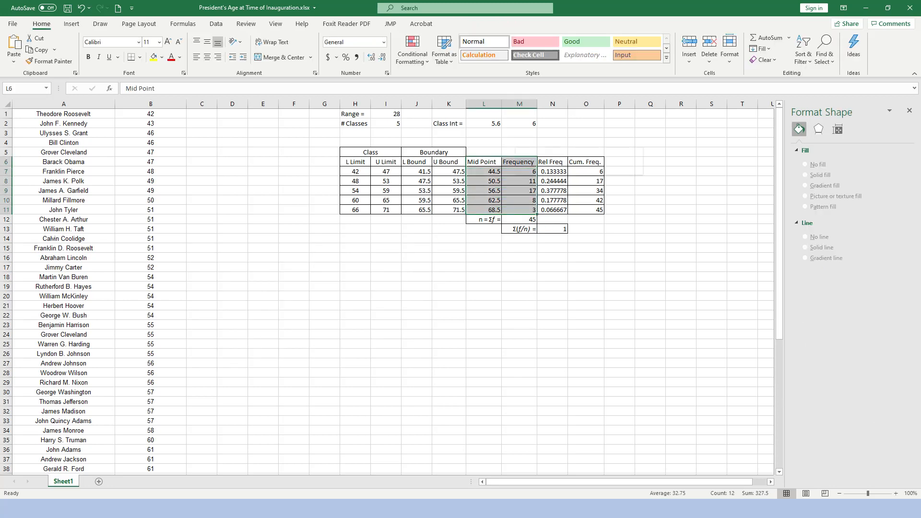
right_click(516, 182)
click(541, 203)
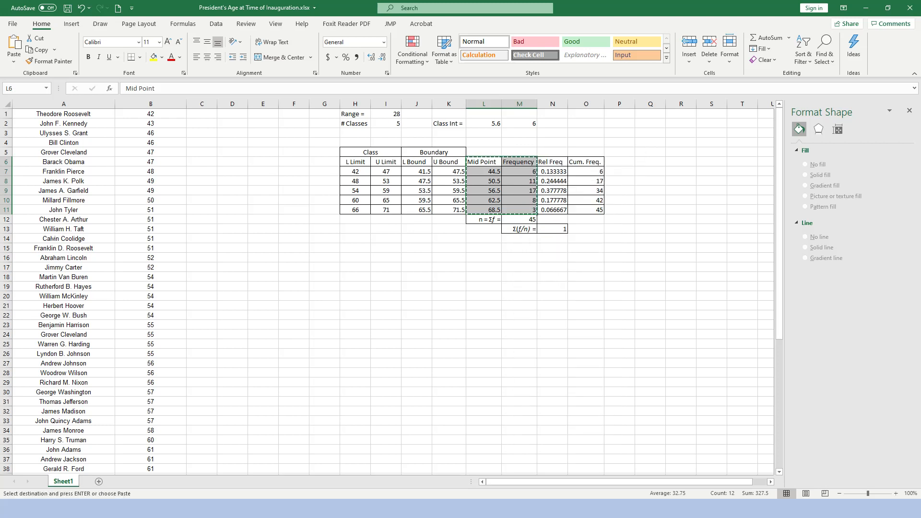
click(653, 162)
right_click(660, 163)
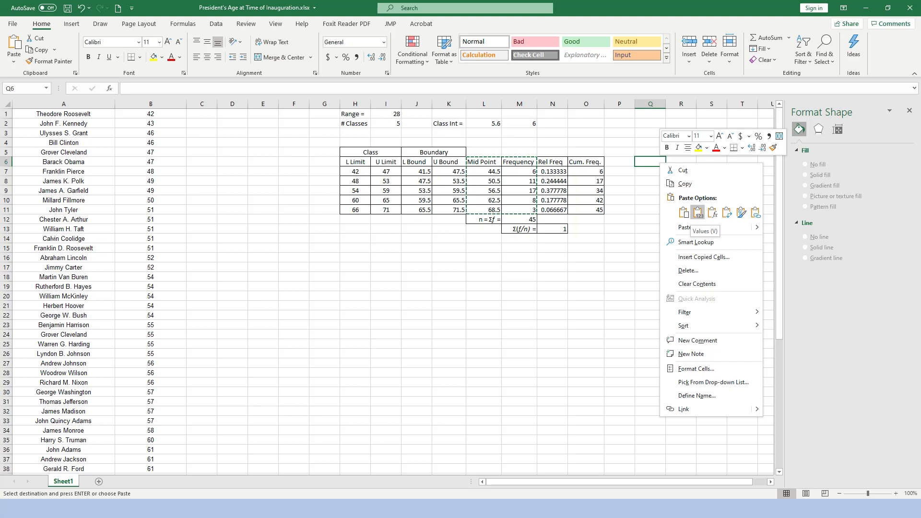
click(697, 212)
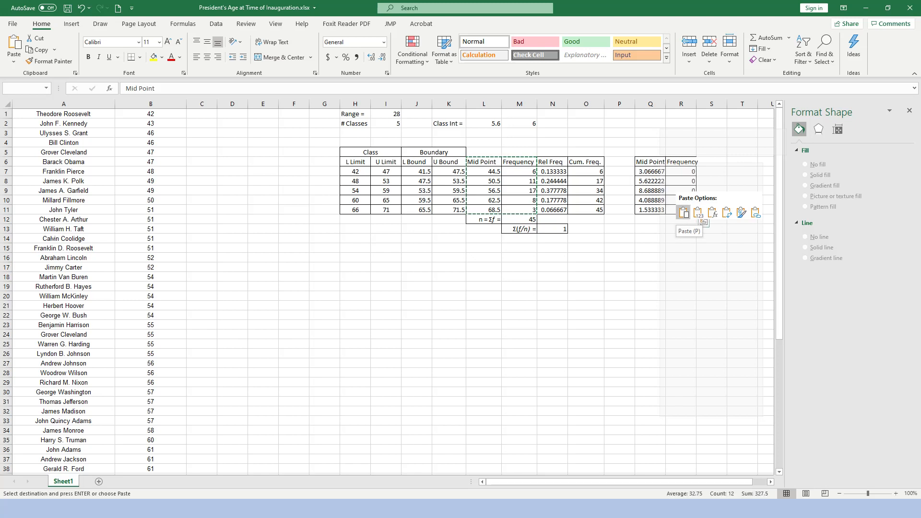
click(699, 213)
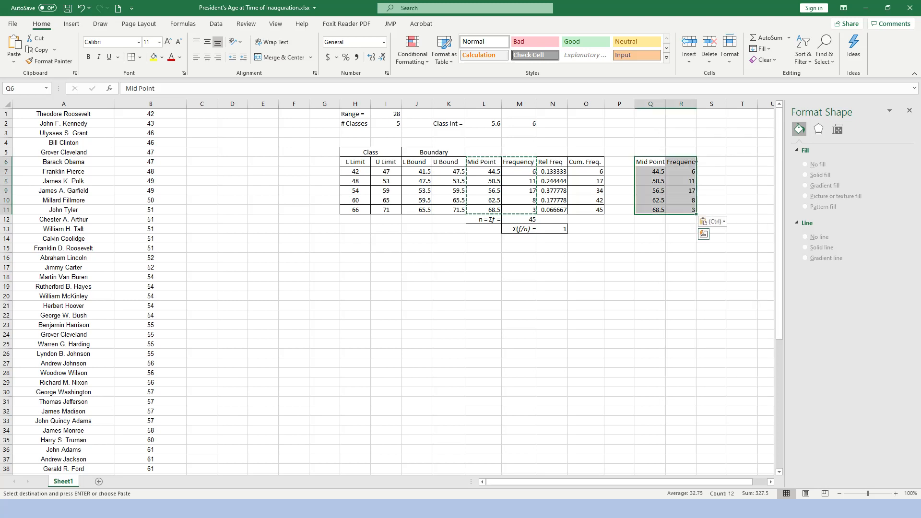
click(619, 296)
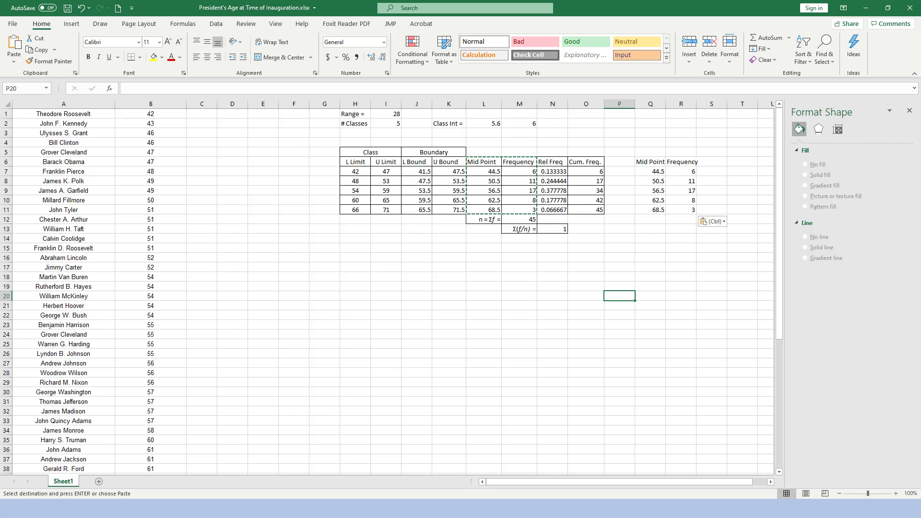
Insert a 2-D line chart of Q7:R11 with midpoints as the horizontal categories, and place it in the empty area below the table.
drag(651, 172, 687, 211)
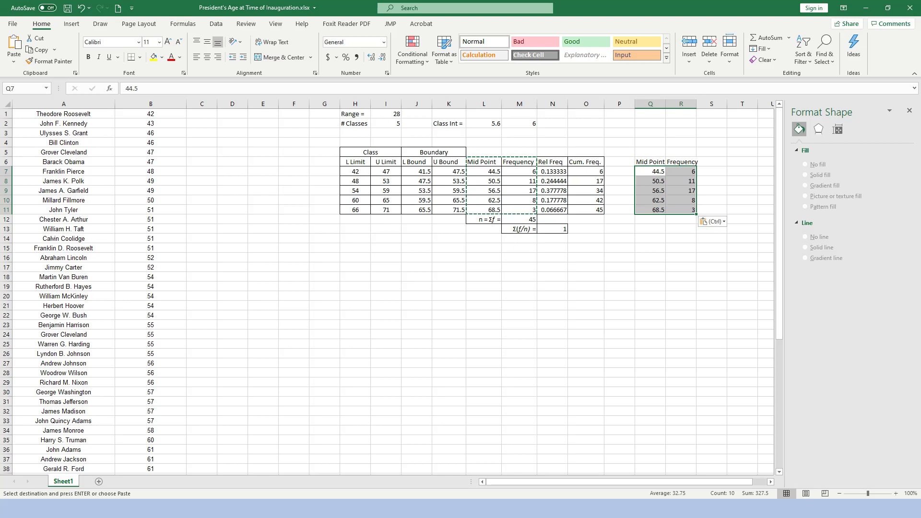
click(72, 24)
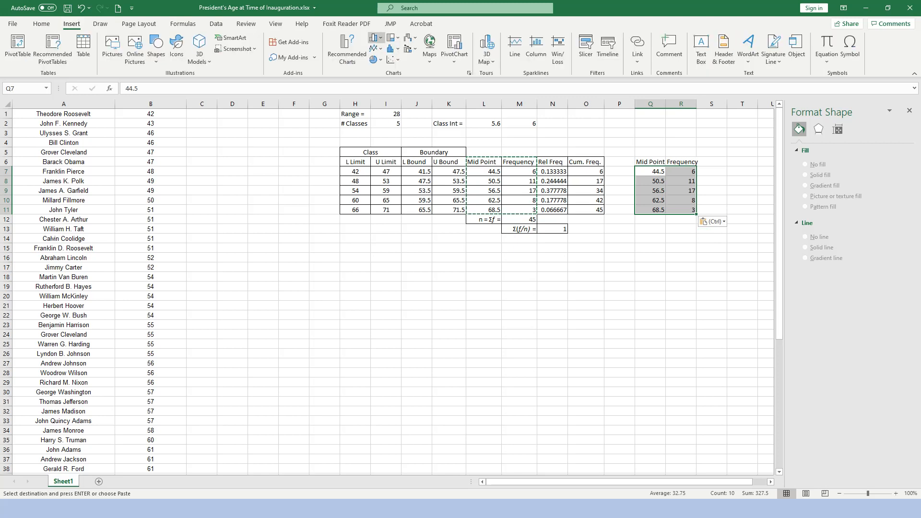
click(375, 48)
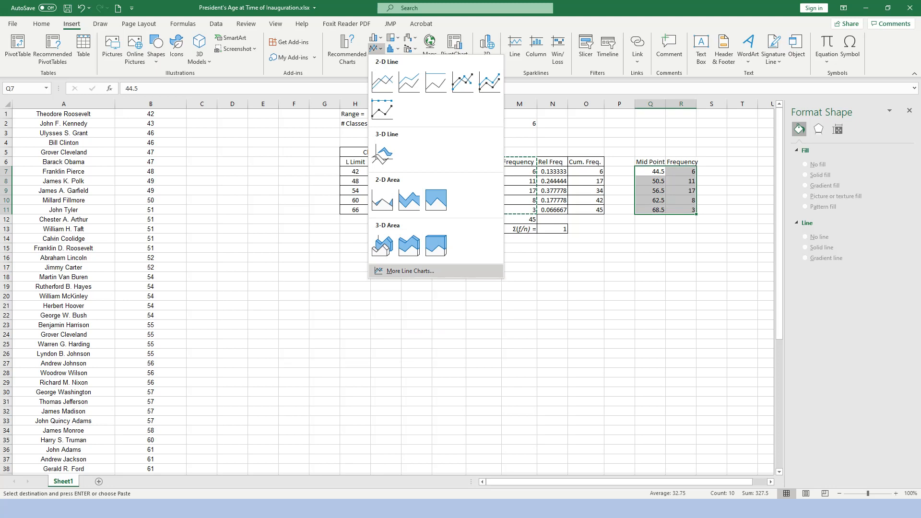
click(410, 271)
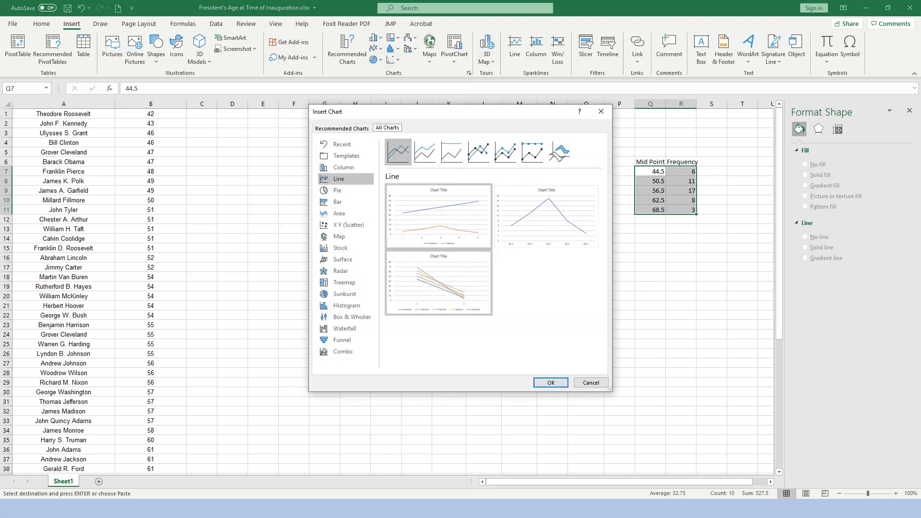
mouse_move(546, 216)
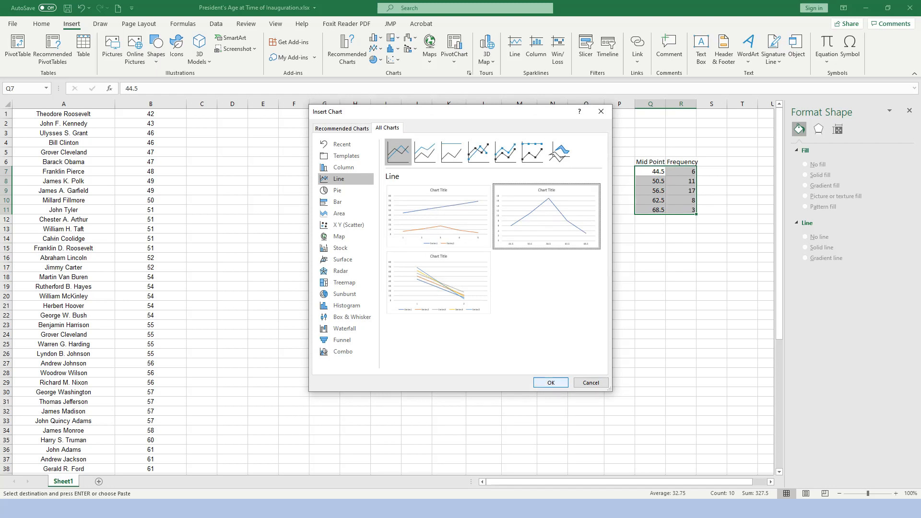
click(551, 382)
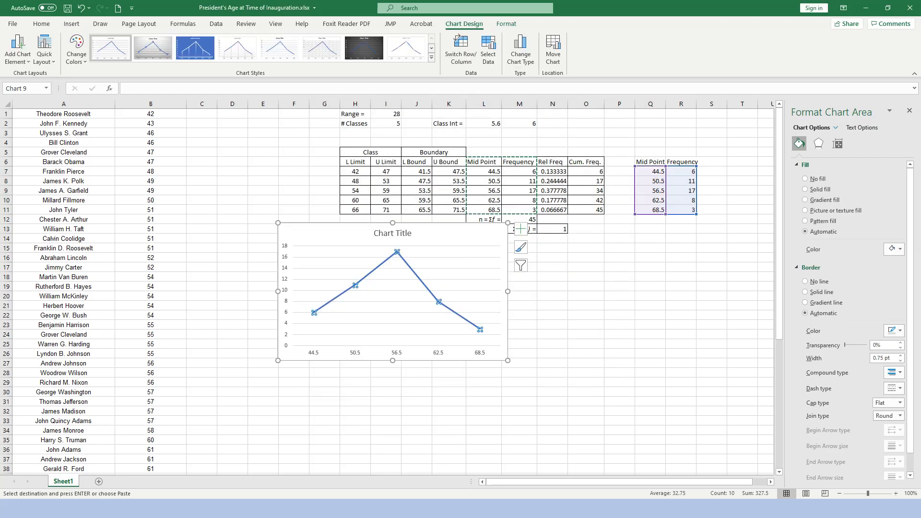
drag(441, 234, 454, 268)
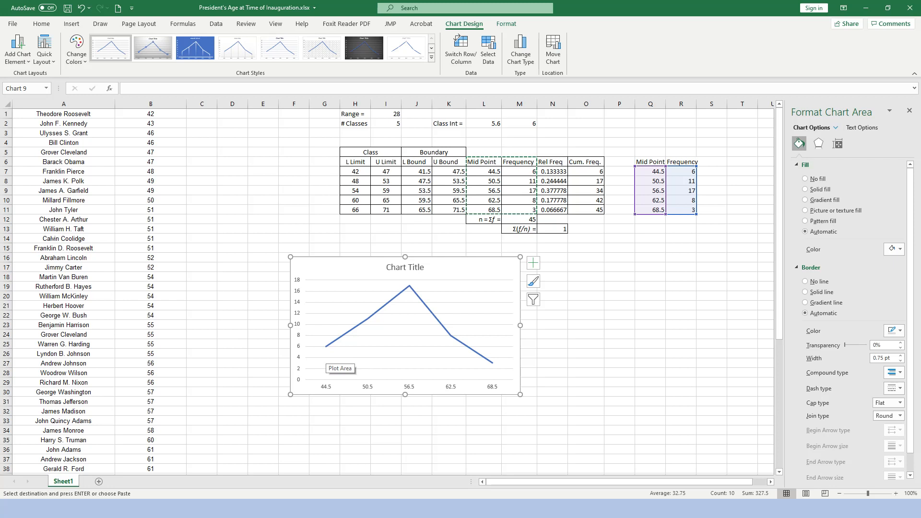
Circle the chart line's two end points and its peak in ink, and undo the three ink marks.
click(429, 311)
click(492, 363)
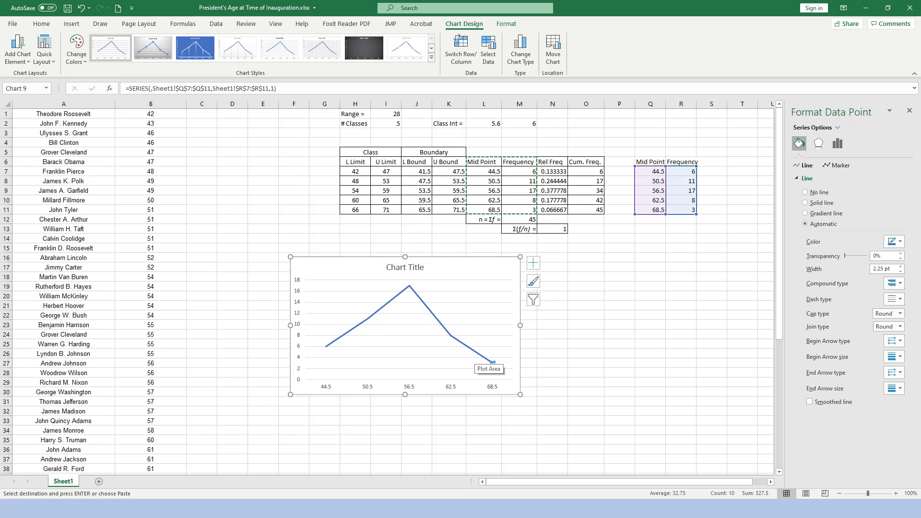
click(100, 24)
mouse_move(490, 371)
mouse_down()
mouse_move(502, 369)
mouse_move(500, 357)
mouse_move(494, 372)
mouse_up()
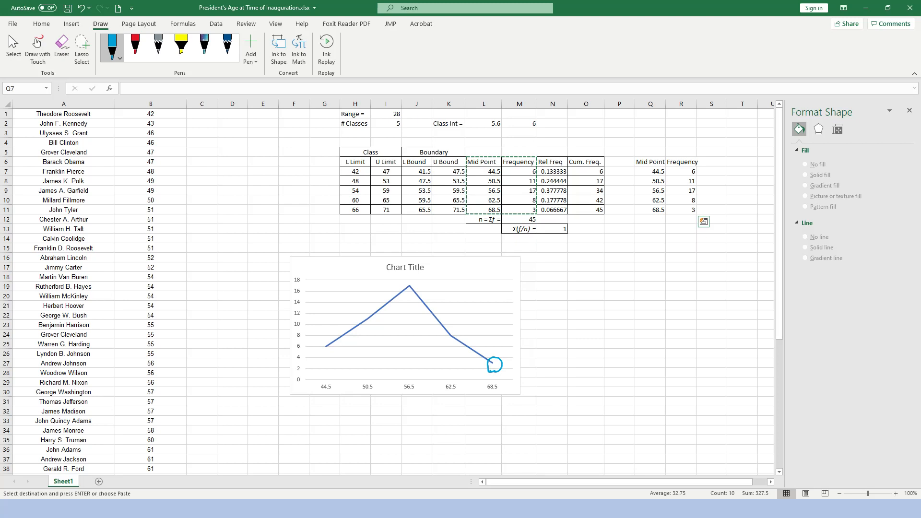
mouse_move(324, 355)
mouse_down()
mouse_move(337, 352)
mouse_move(318, 348)
mouse_move(330, 341)
mouse_up()
drag(411, 286, 407, 286)
key(ctrl+z)
key(ctrl+z)
key(ctrl+z)
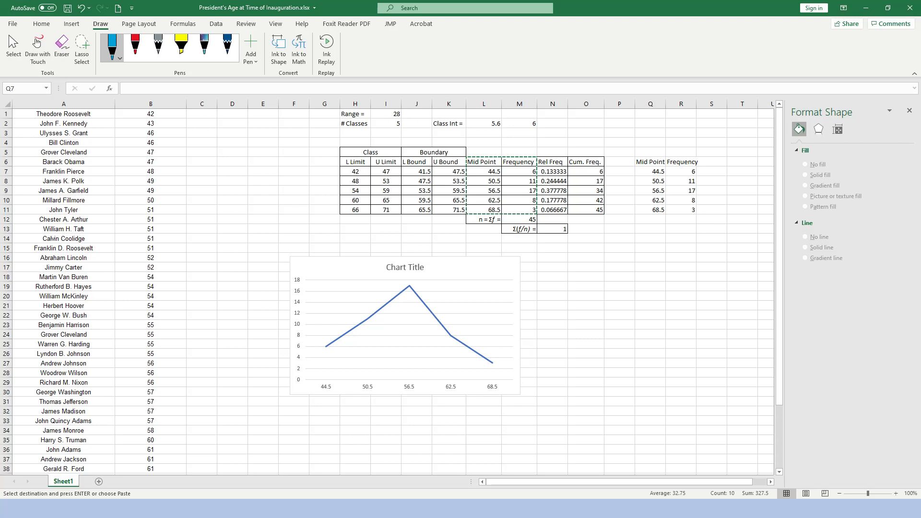
Insert blank cells at Q7:R7, shifting the copied data down, and enter a frequency of 0 in R7.
click(650, 171)
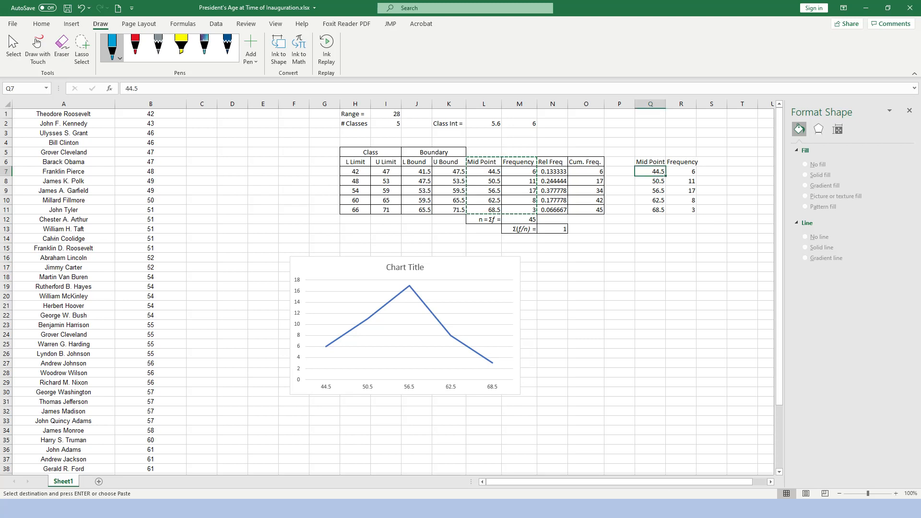
key(shift+Right)
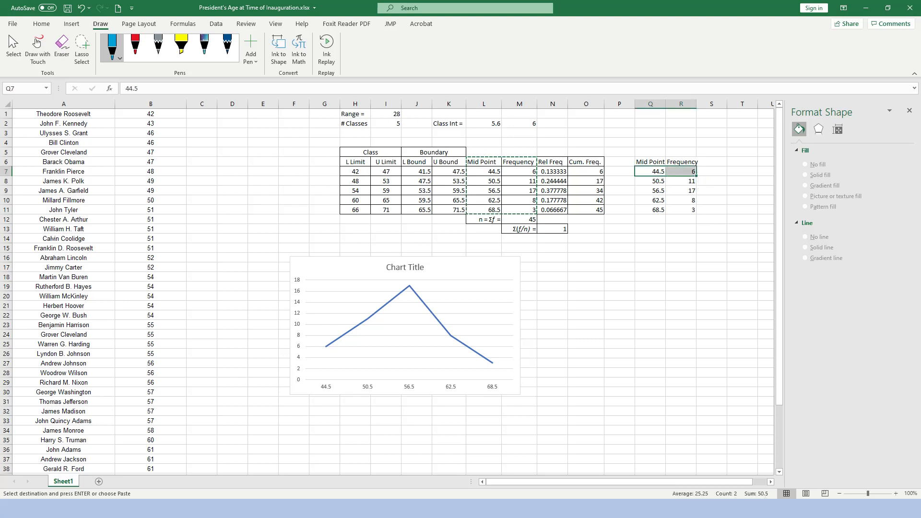
right_click(644, 169)
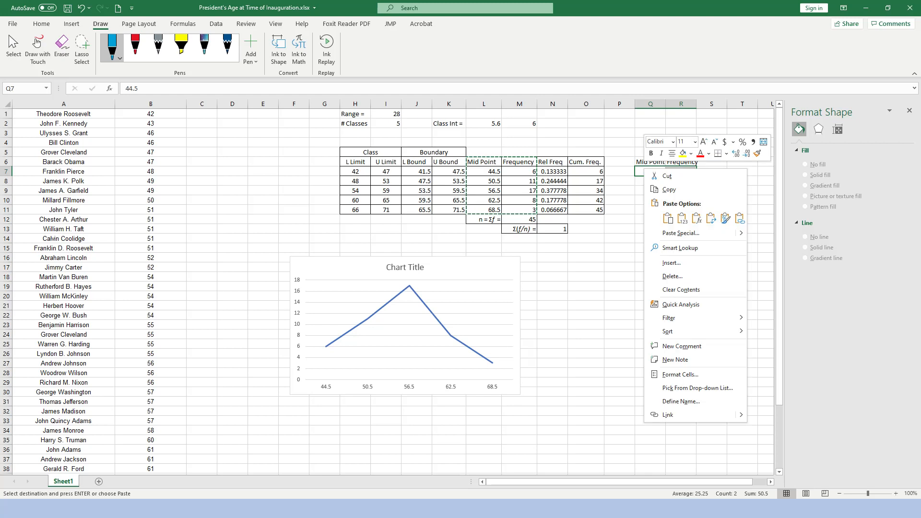
click(671, 262)
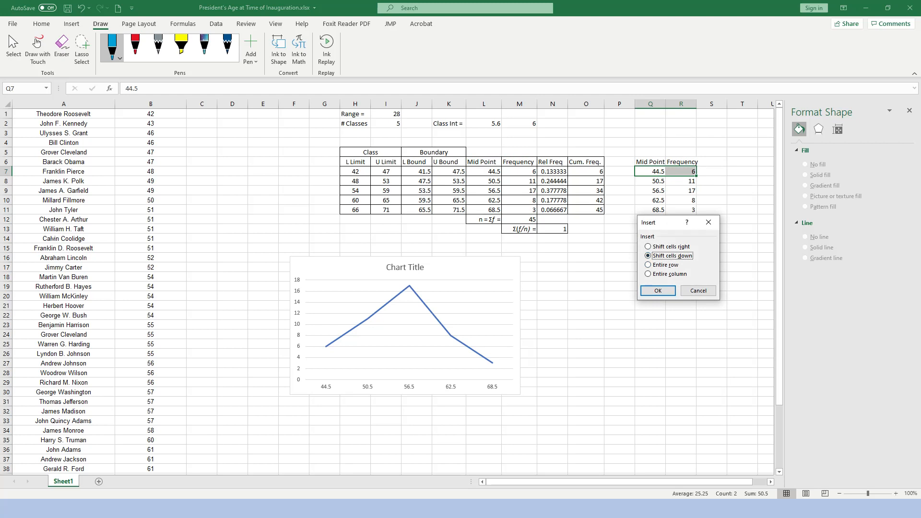
click(658, 291)
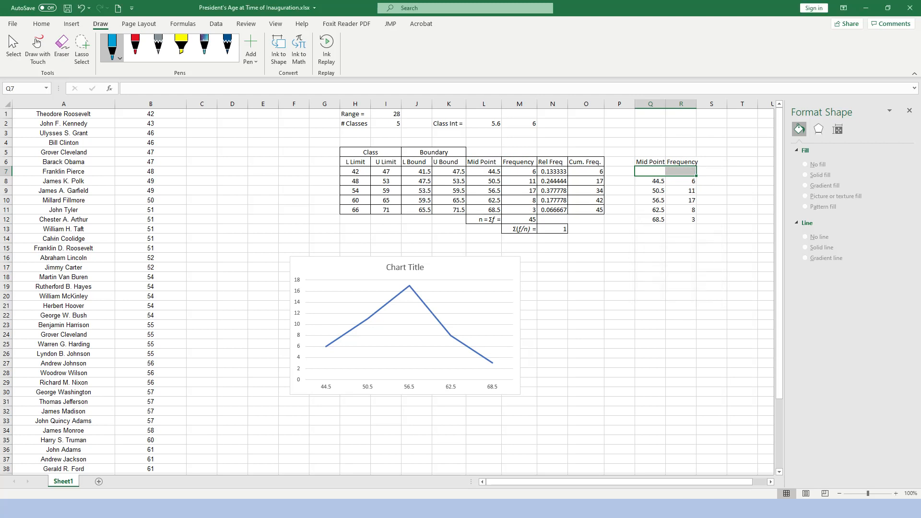
click(680, 171)
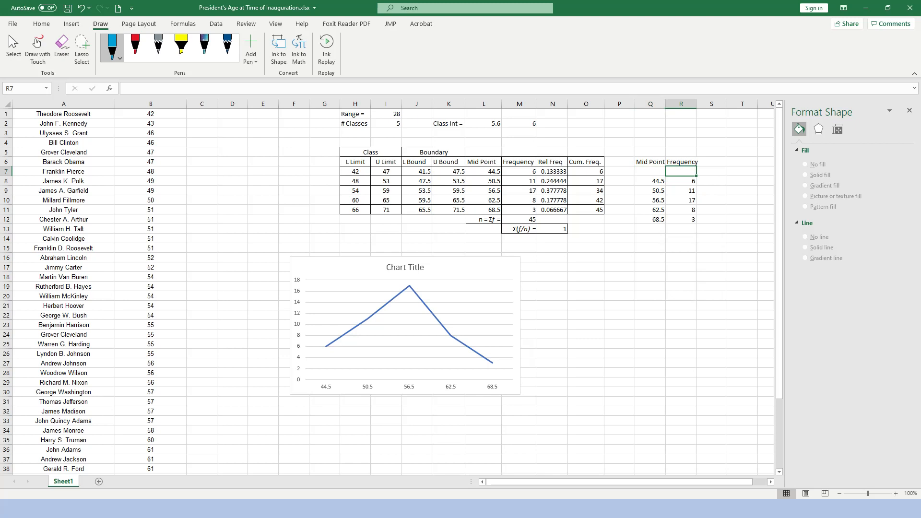
text(0)
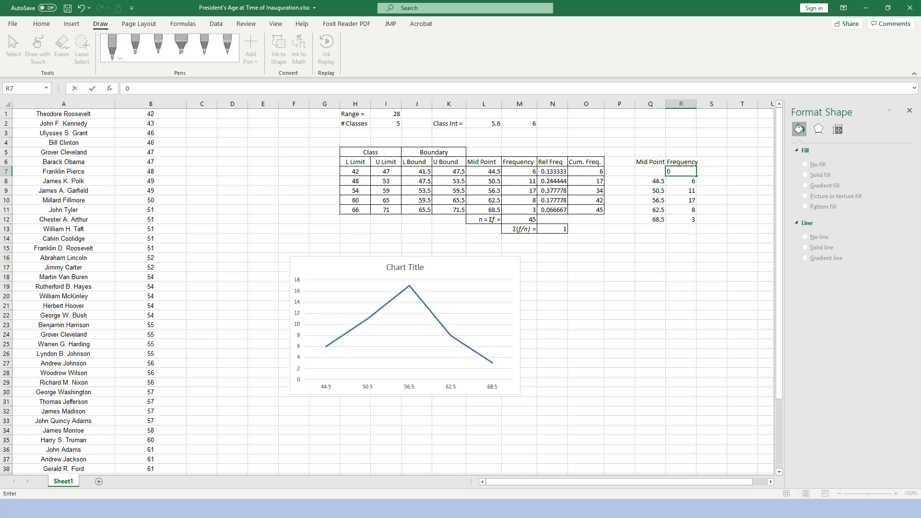
key(Left)
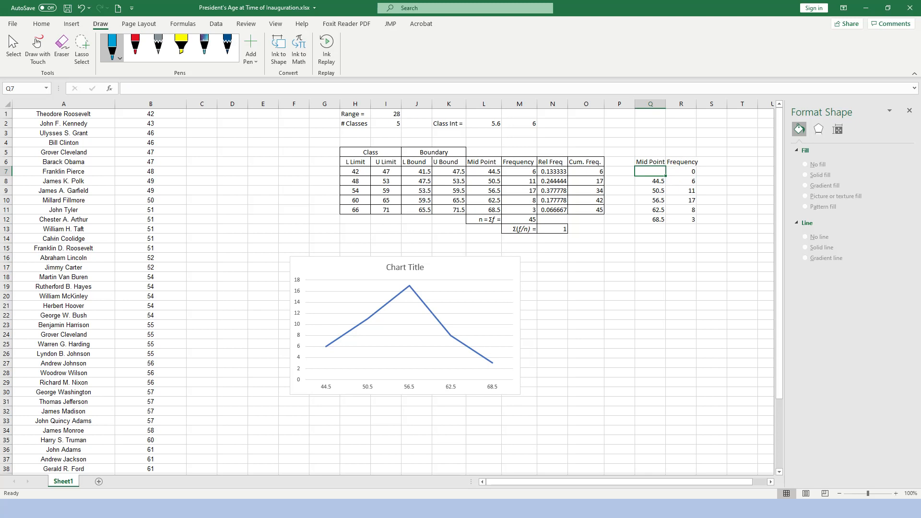
Enter the formula =Q8-6 in Q7 to give the leading zero-frequency class its midpoint.
key(Down)
key(shift+Right)
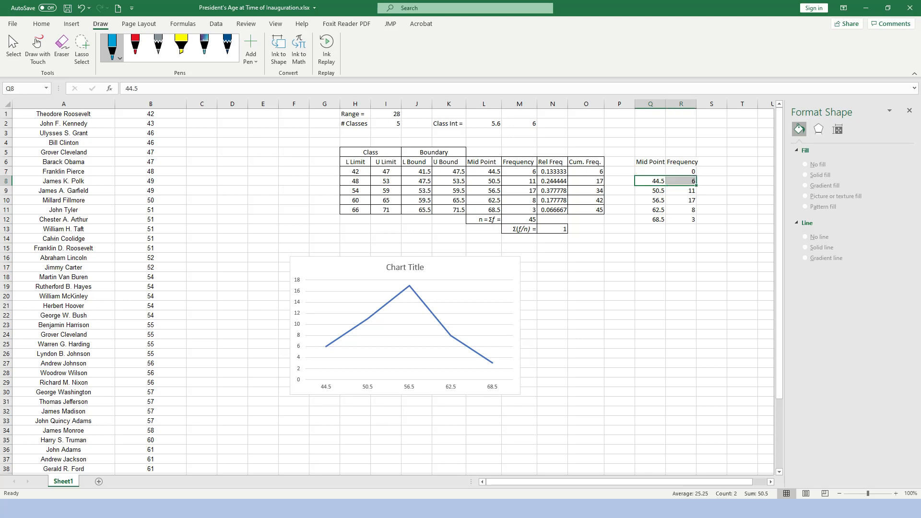
key(Up)
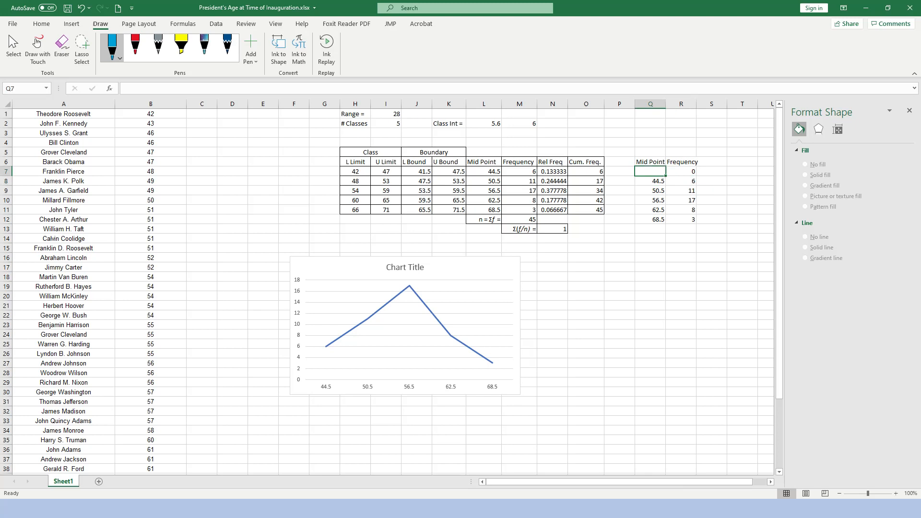
key(Down)
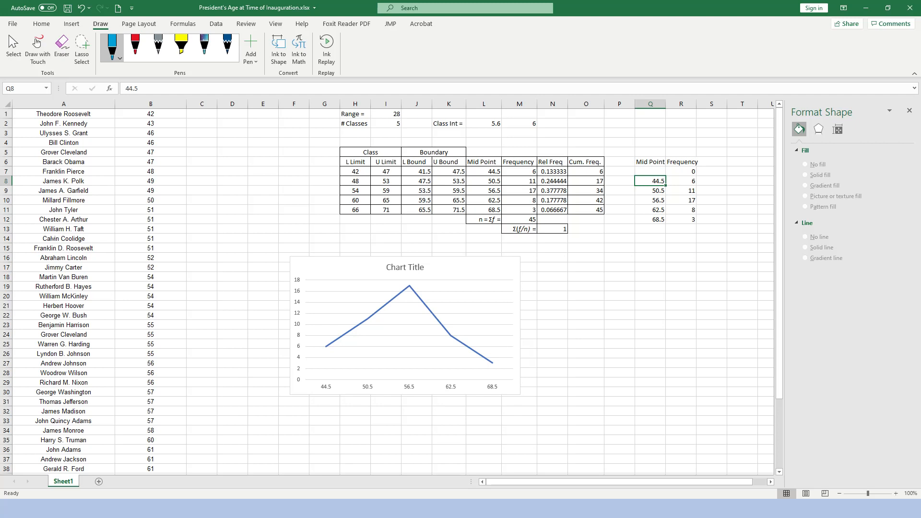
key(Up)
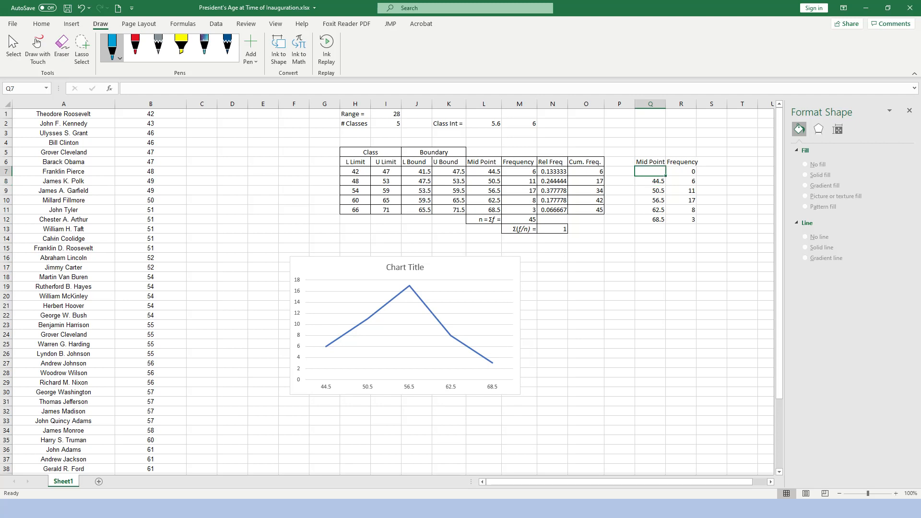
text(=)
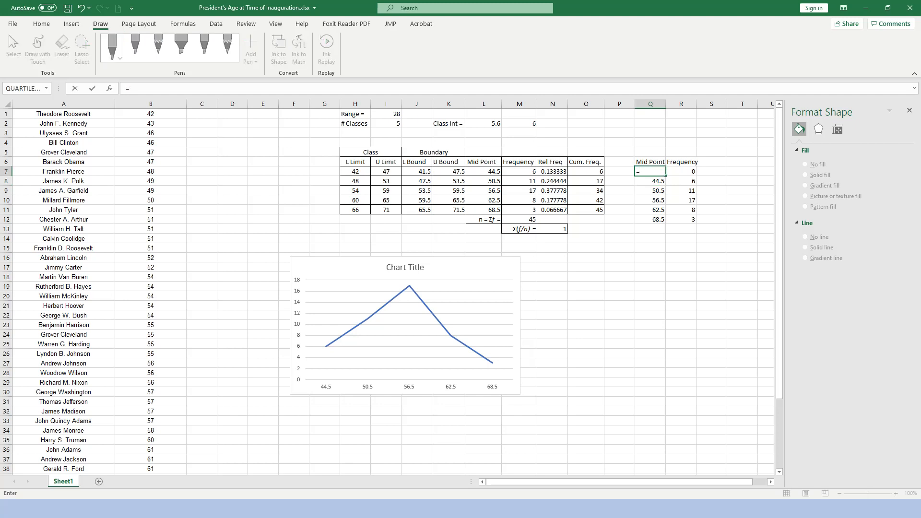
key(Down)
text(-6)
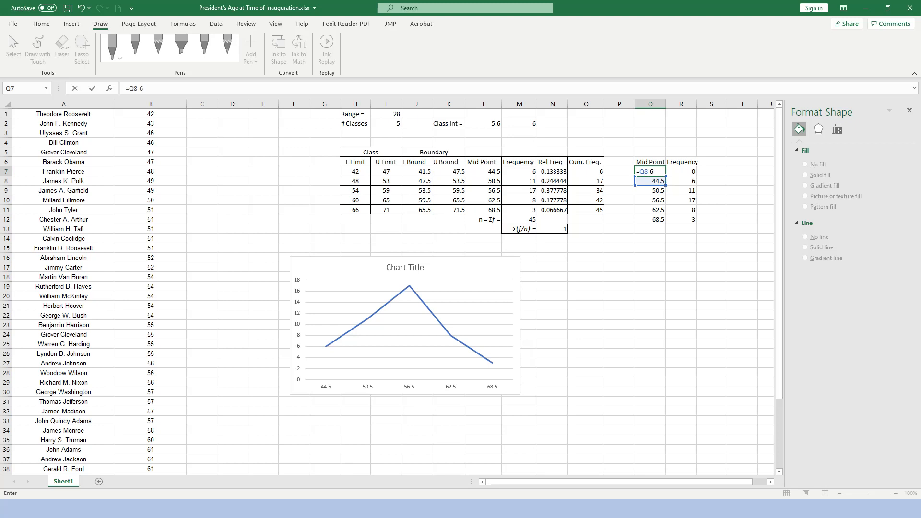
key(Return)
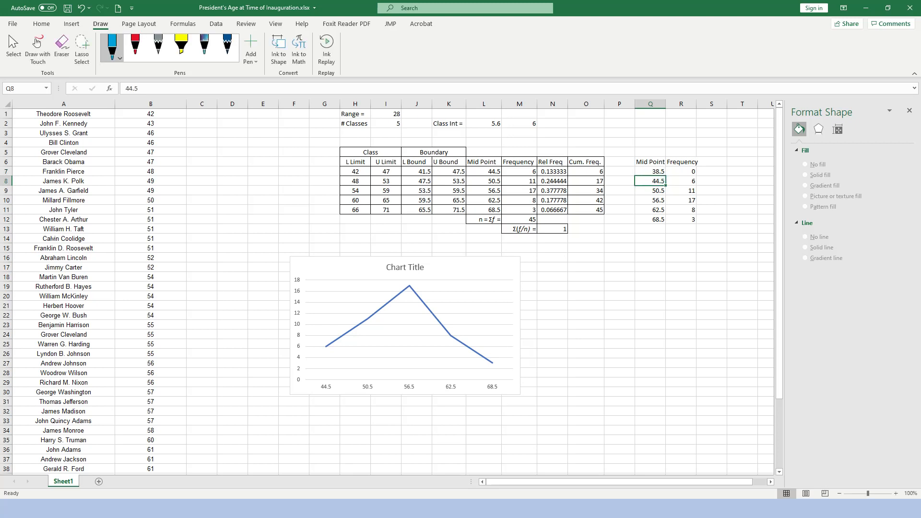
Add a closing class below the copied table with a frequency of 0 in R13.
key(Down)
key(Down)
key(Down)
key(Down)
key(Down)
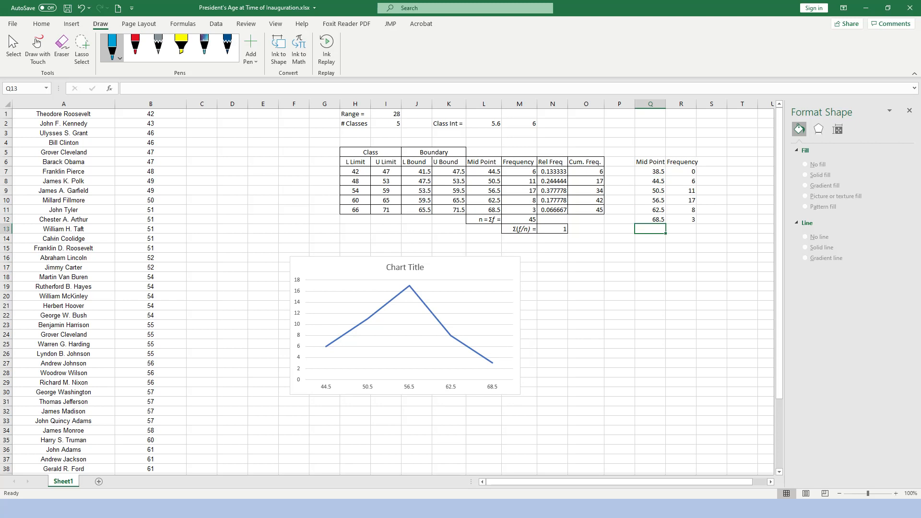
key(shift+Right)
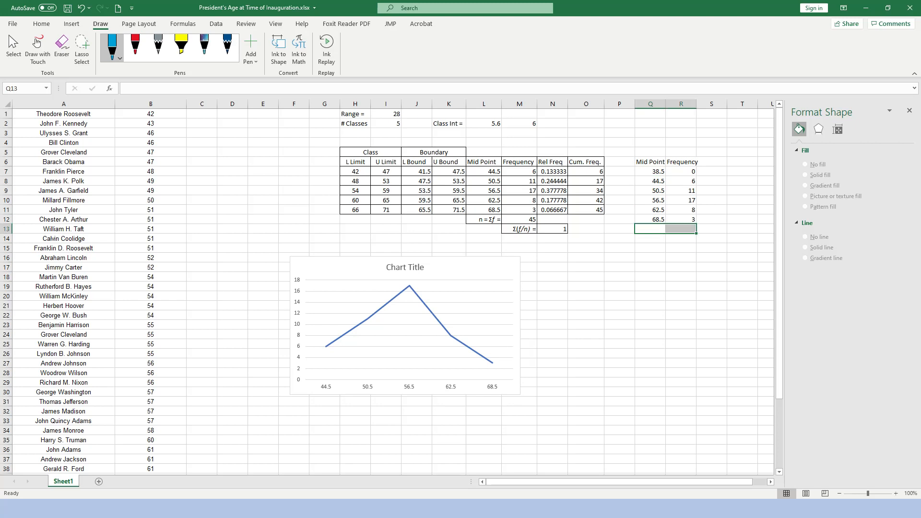
key(Right)
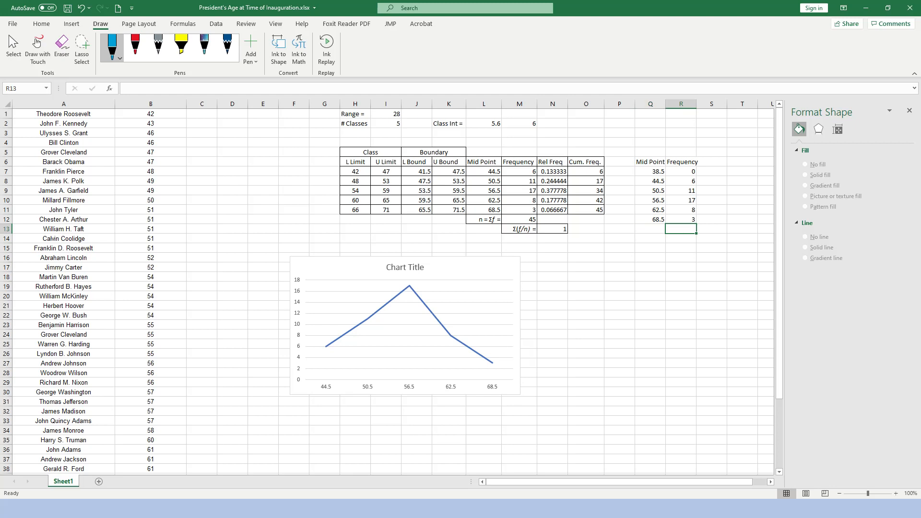
text(0)
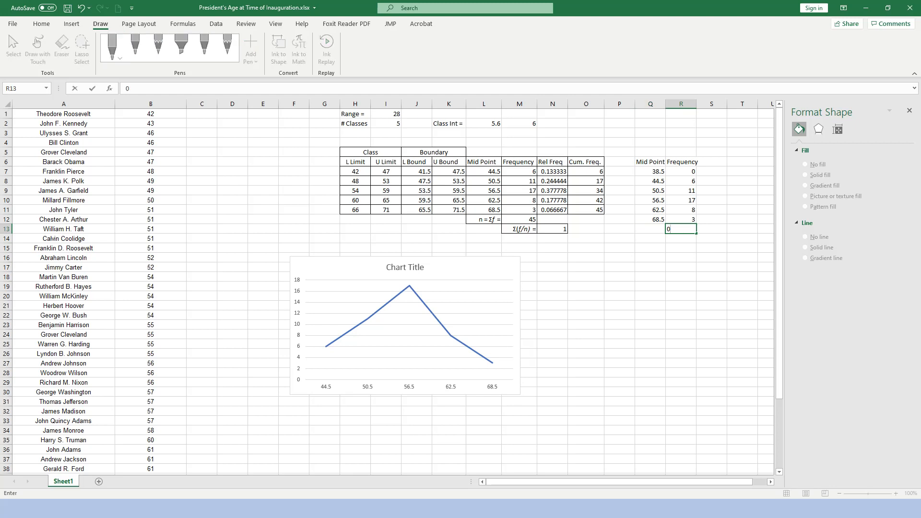
Enter the formula =Q12+6 in Q13 as the midpoint of the closing class.
key(Left)
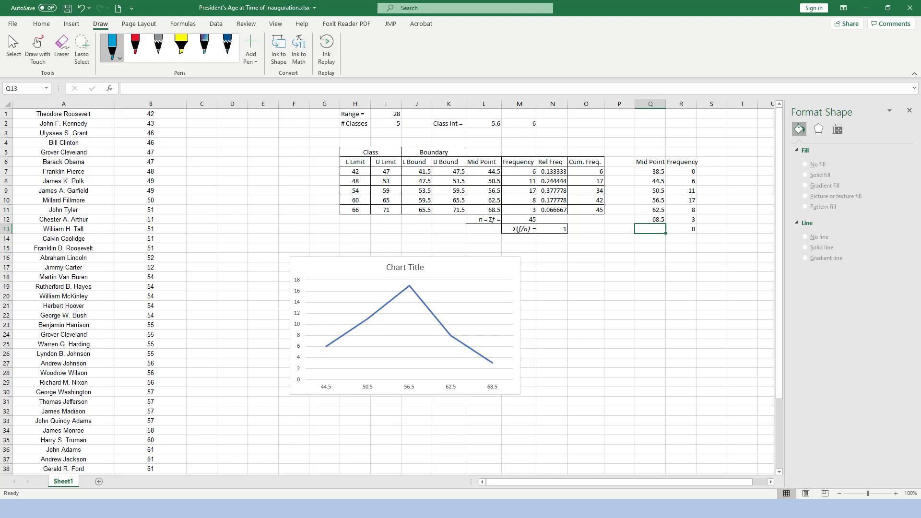
key(Up)
key(Down)
text(=)
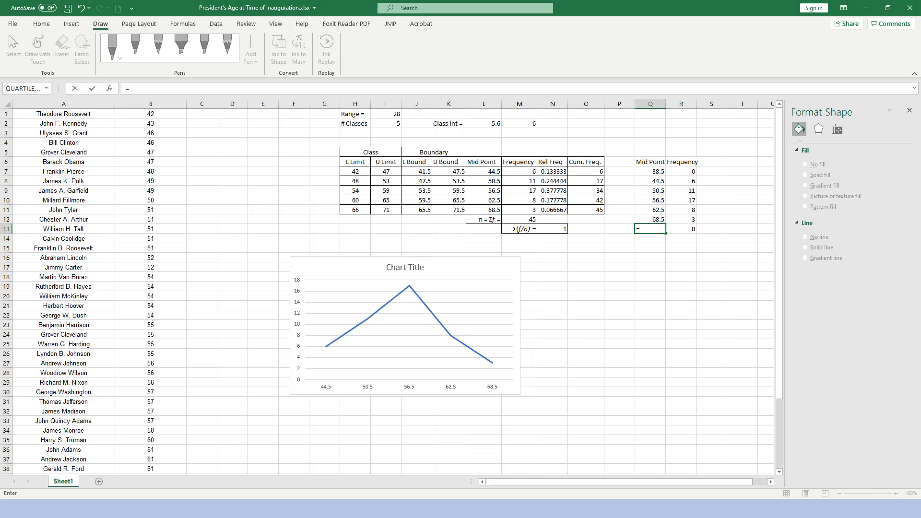
key(Up)
text(+6)
key(Return)
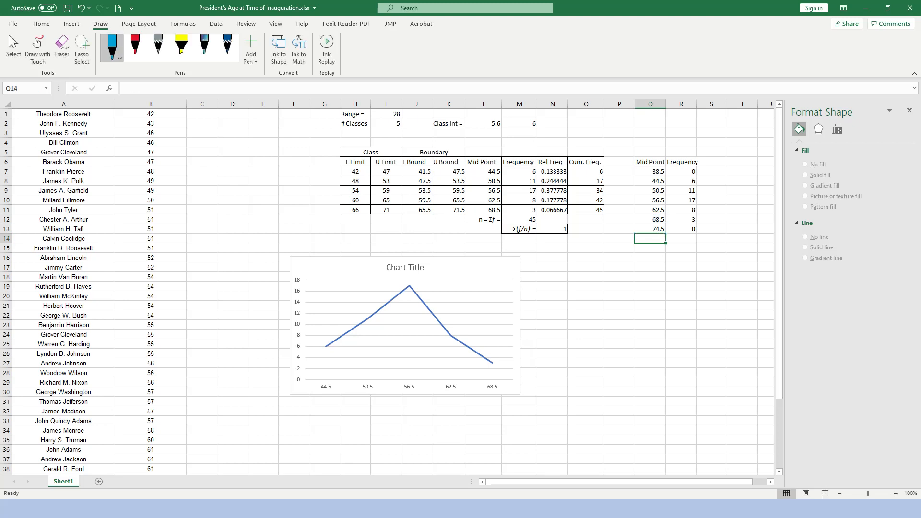
Extend the line chart's frequency and midpoint ranges upward to start at R7 and Q7.
click(650, 295)
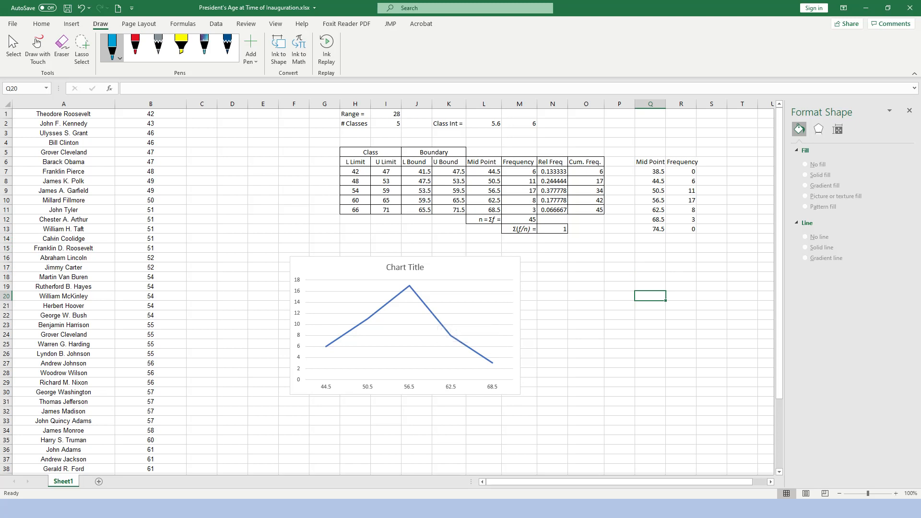
drag(650, 181, 681, 219)
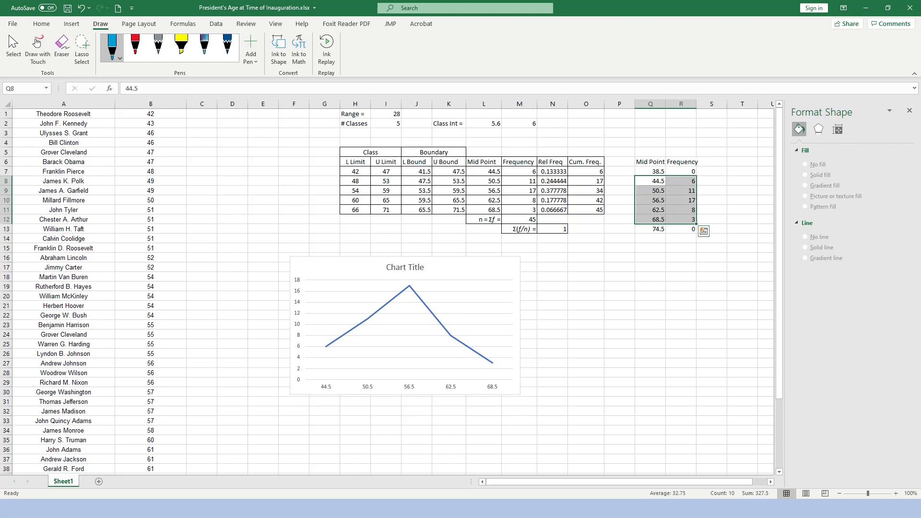
click(425, 305)
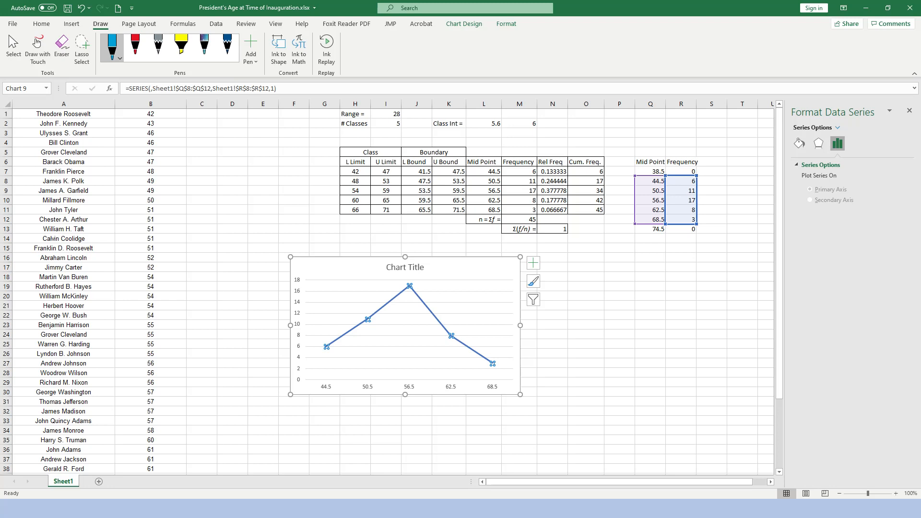
mouse_move(696, 176)
mouse_down()
mouse_move(697, 168)
mouse_move(666, 176)
mouse_move(697, 168)
mouse_up()
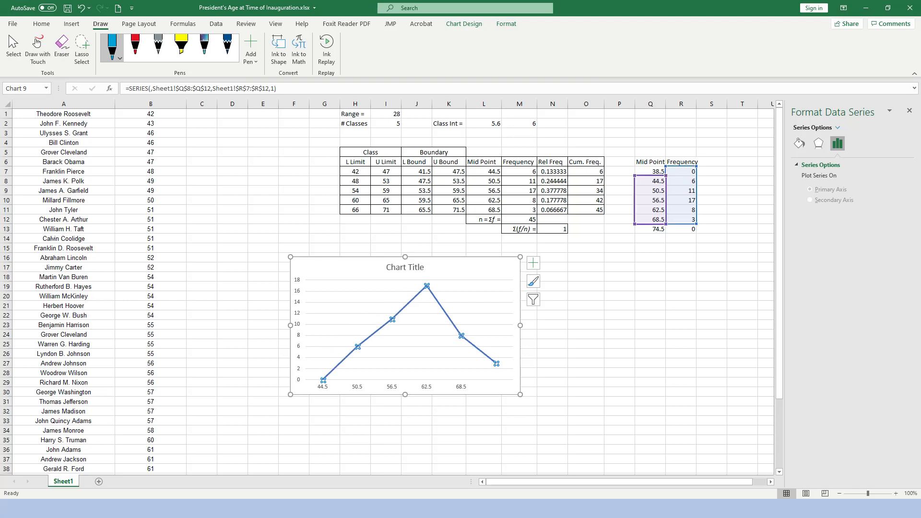
drag(634, 176, 635, 167)
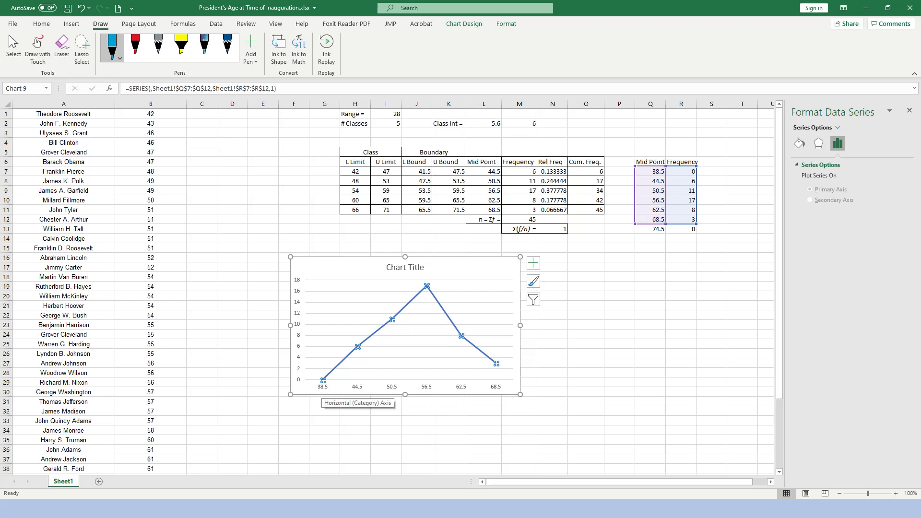
mouse_move(323, 380)
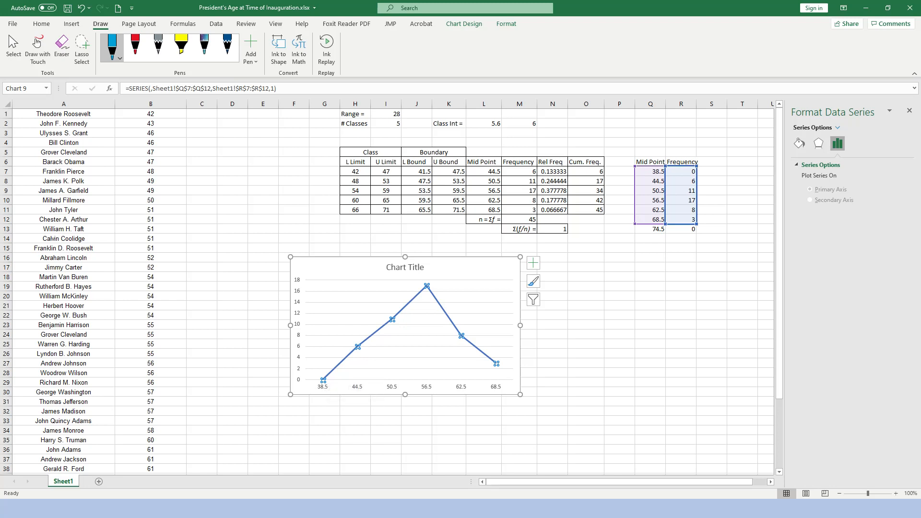
Extend the line chart's frequency and midpoint ranges downward to end at R13 and Q13.
drag(696, 224, 696, 233)
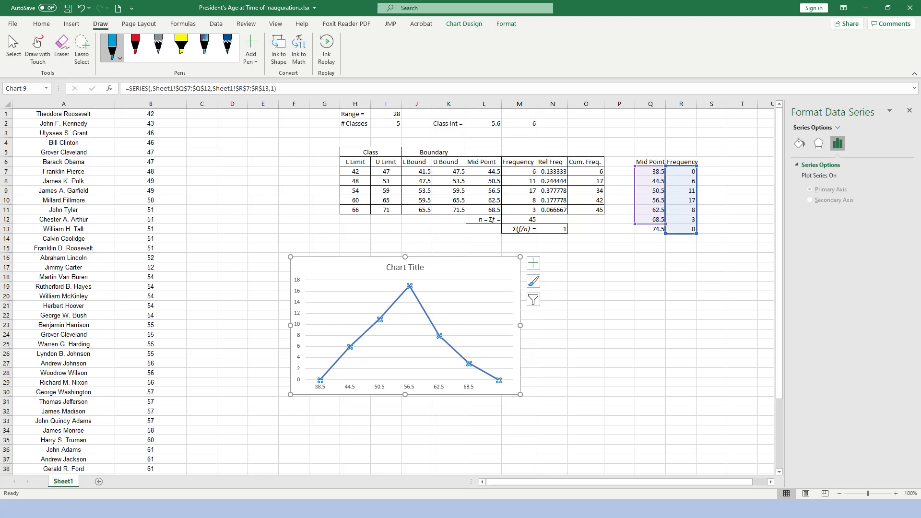
click(659, 228)
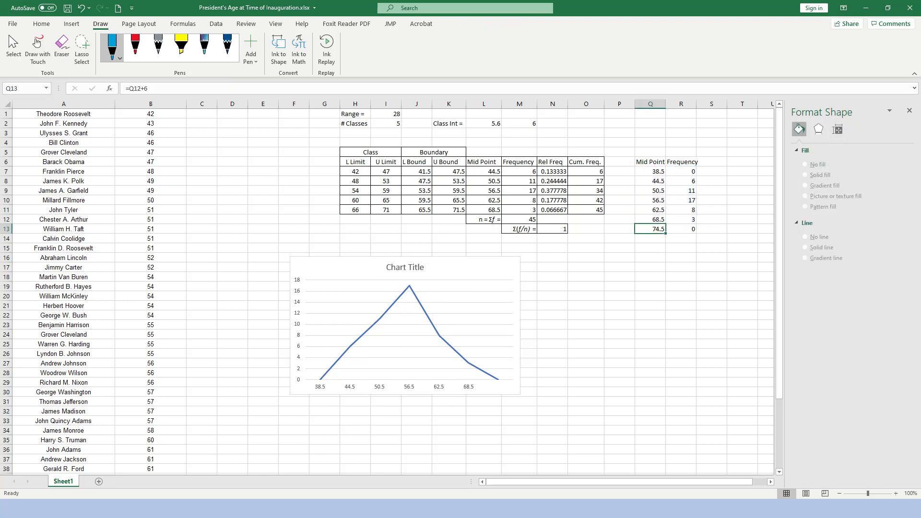
click(620, 363)
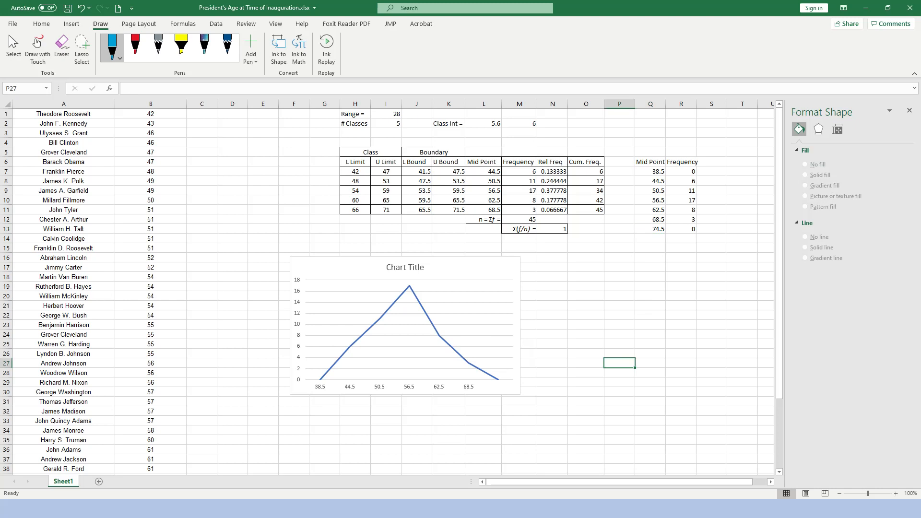
click(433, 324)
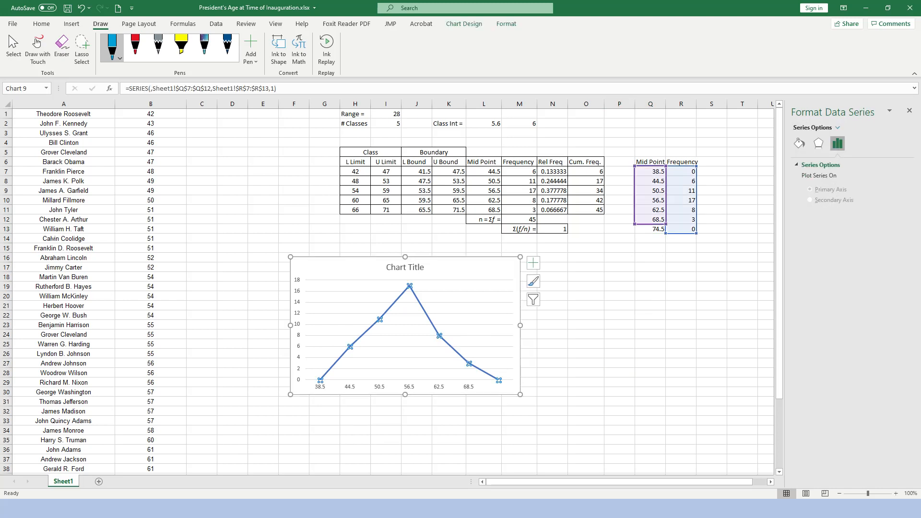
drag(666, 224, 665, 234)
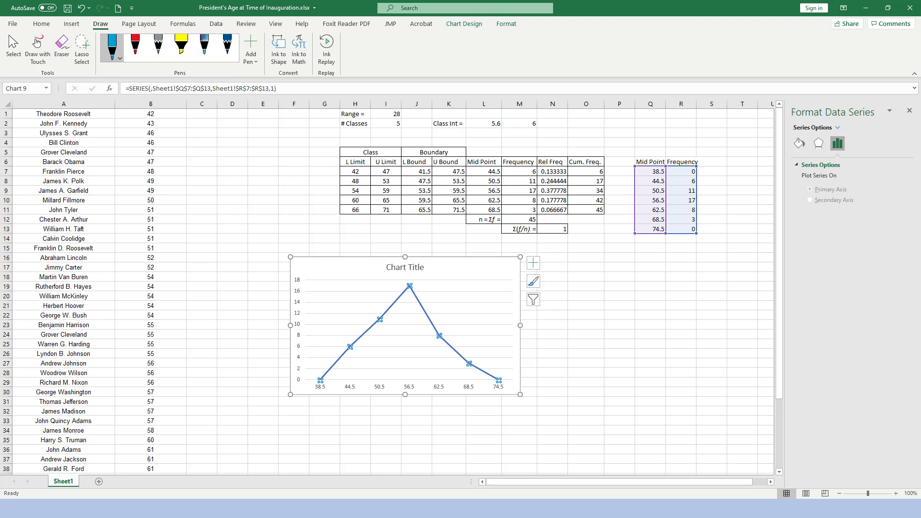
click(483, 449)
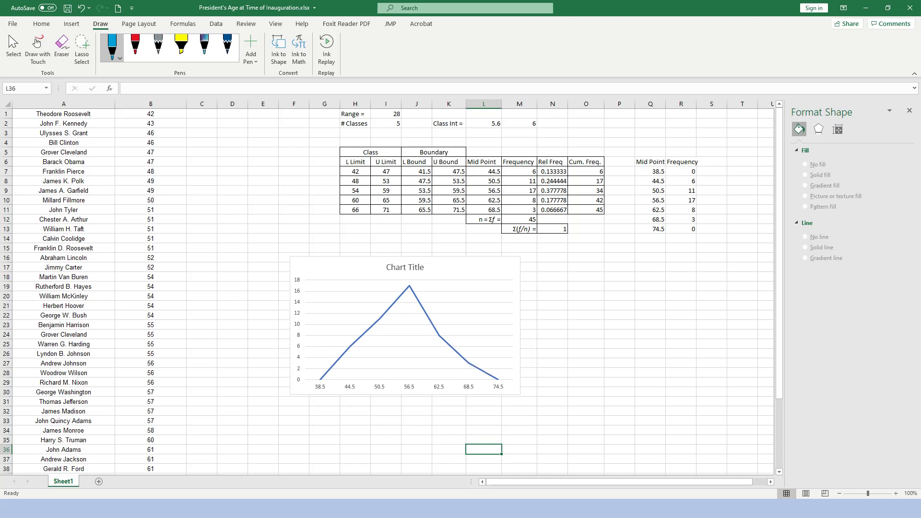
Try the white chart style with an uppercase title, vertical gridlines and point markers on the line chart.
mouse_move(439, 335)
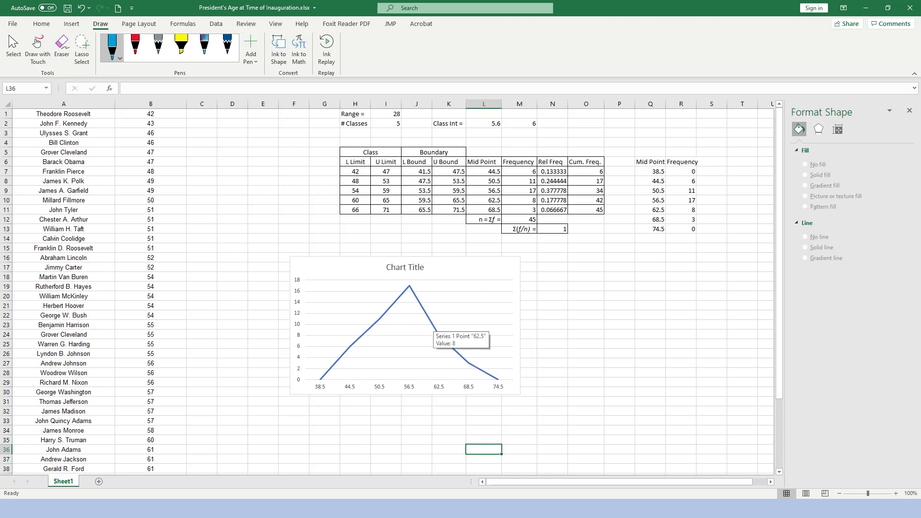
click(439, 335)
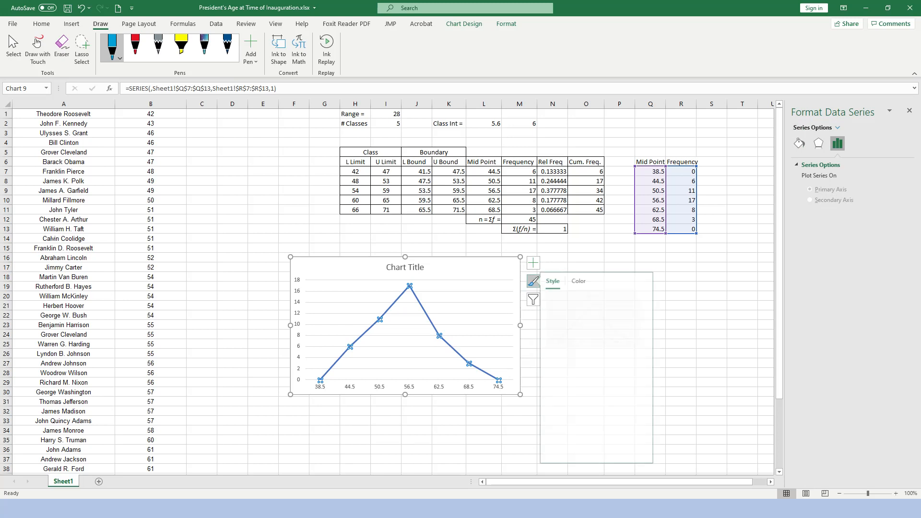
click(533, 281)
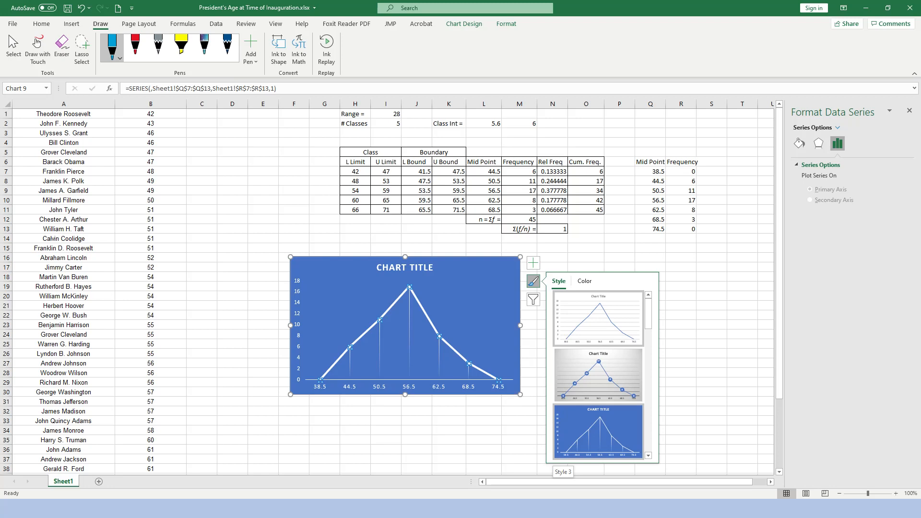
scroll(598, 432, down, 5)
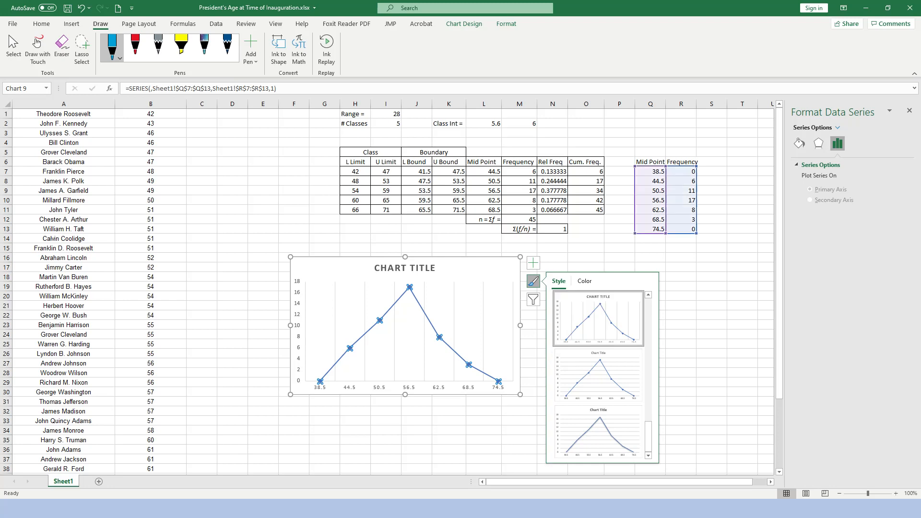
click(483, 430)
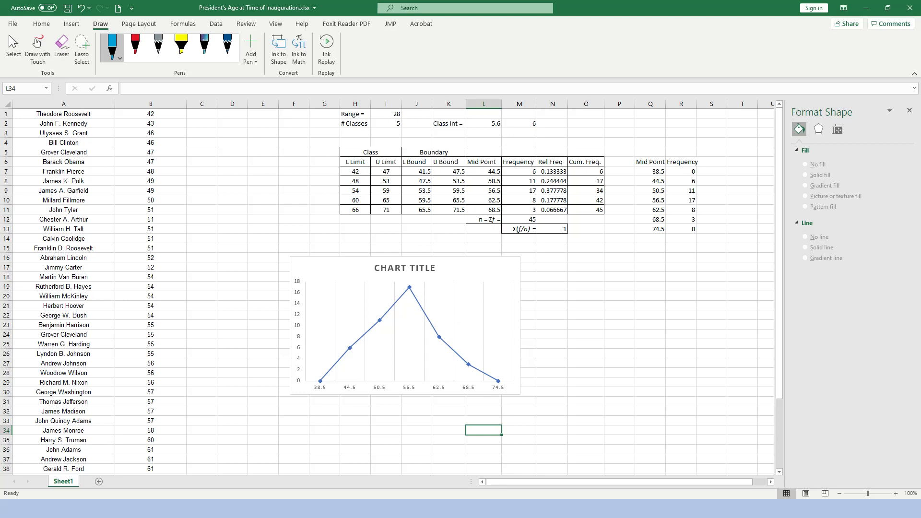
Apply the plain white chart style with horizontal gridlines and round point markers to the line chart.
click(422, 309)
click(533, 281)
scroll(598, 375, down, 2)
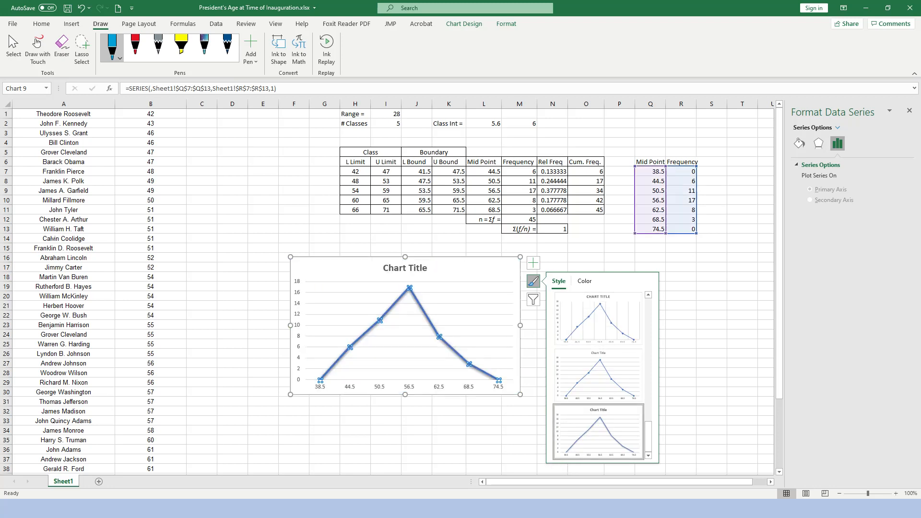
click(483, 420)
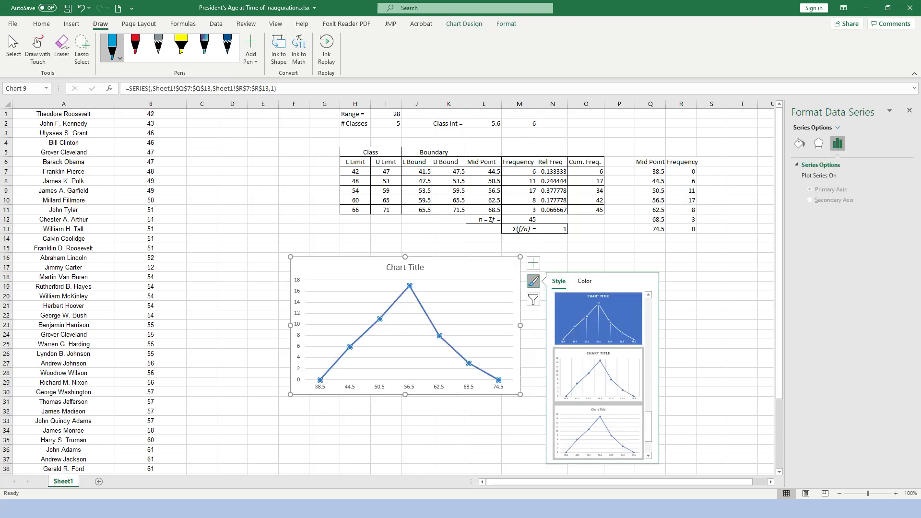
click(484, 440)
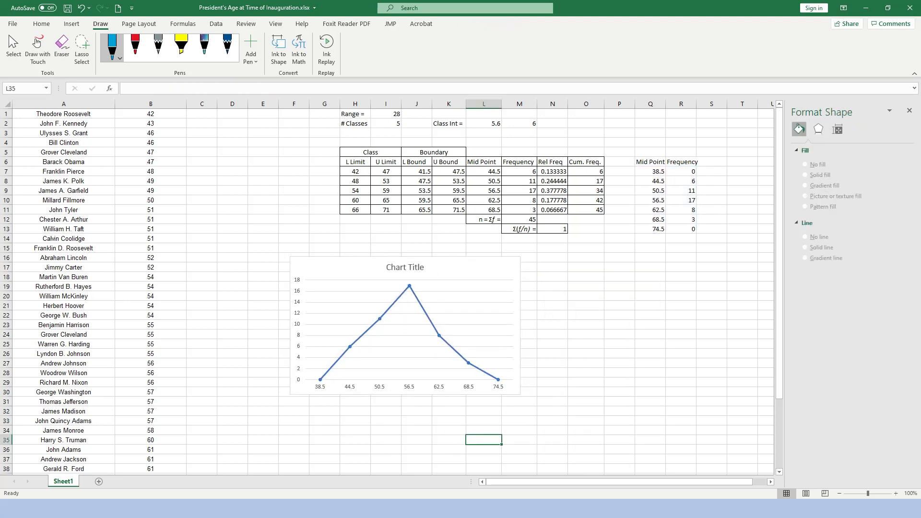
mouse_move(412, 289)
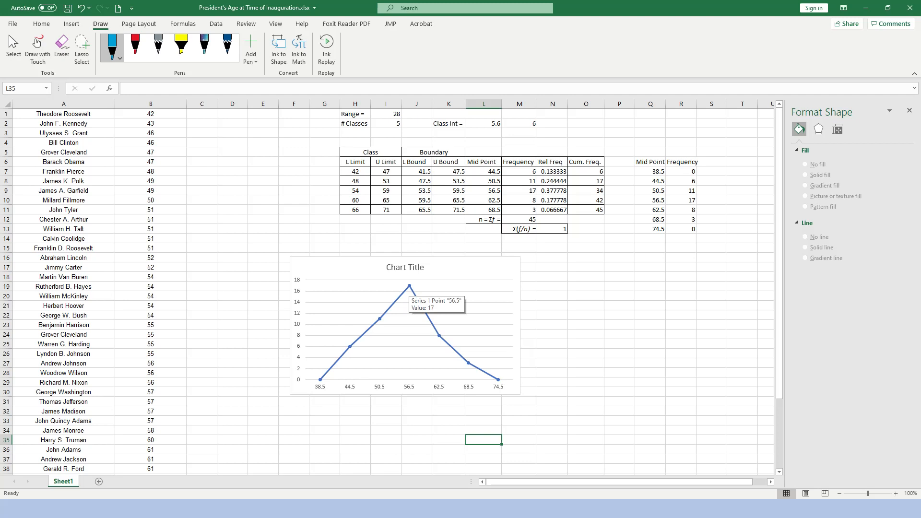
Give the line chart's point markers a solid black fill.
click(409, 286)
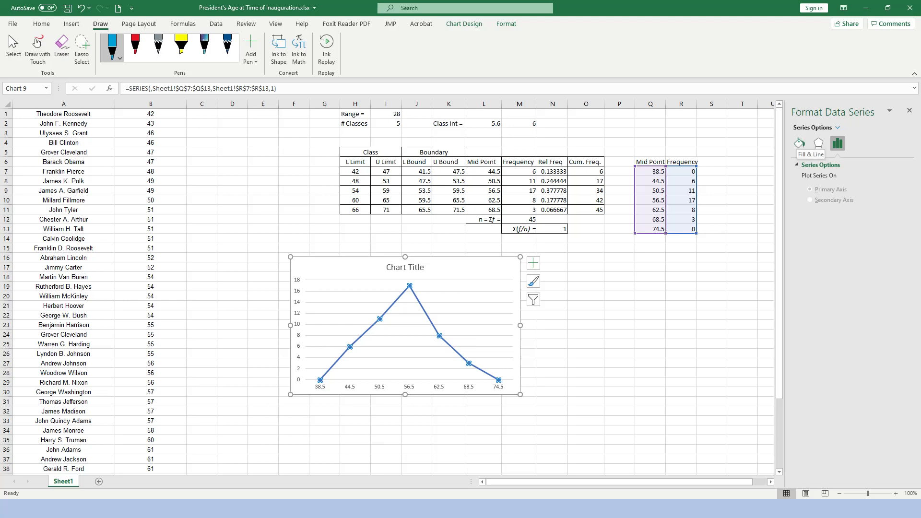
click(799, 143)
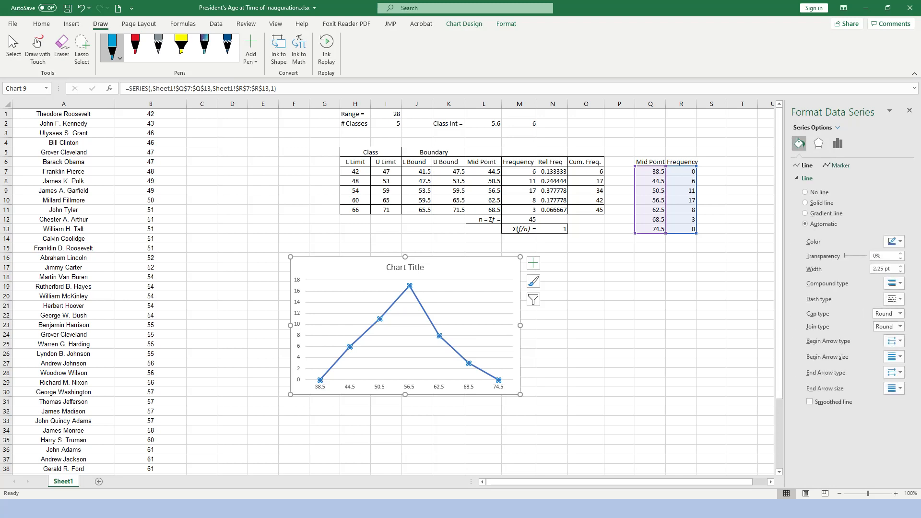
click(837, 165)
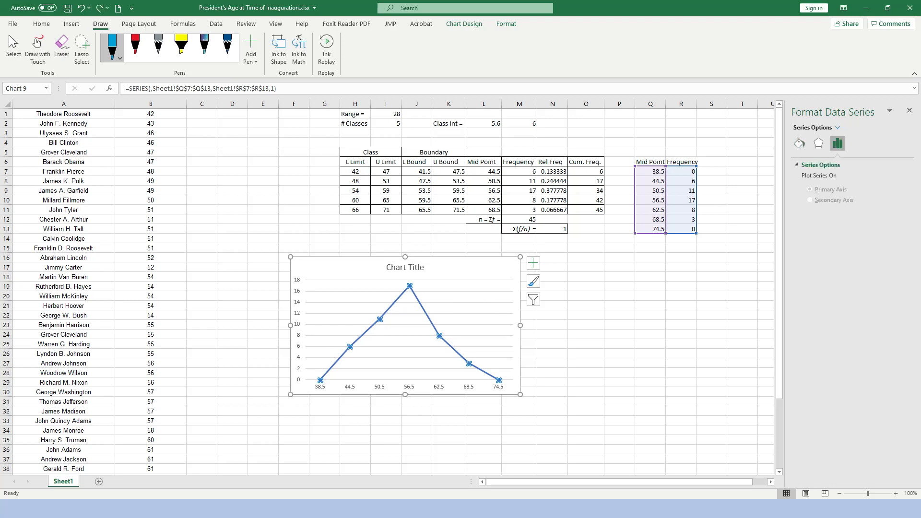
click(799, 143)
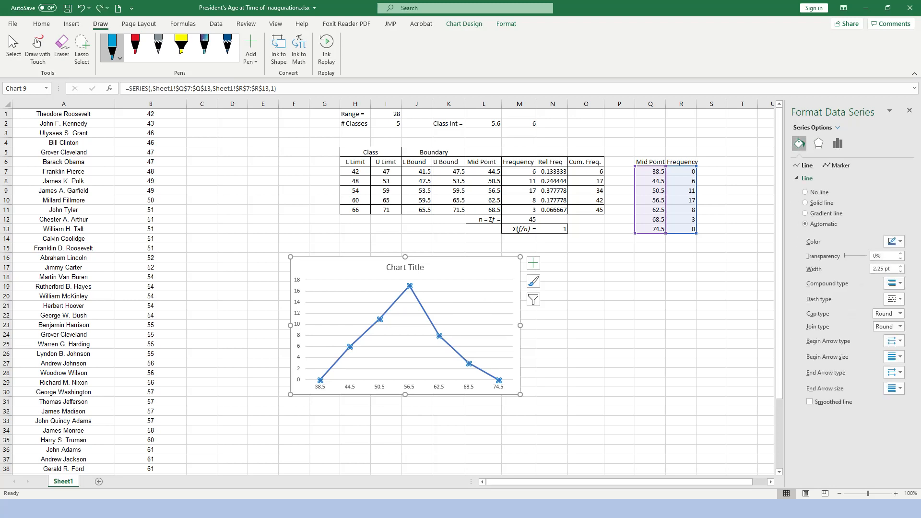
click(839, 165)
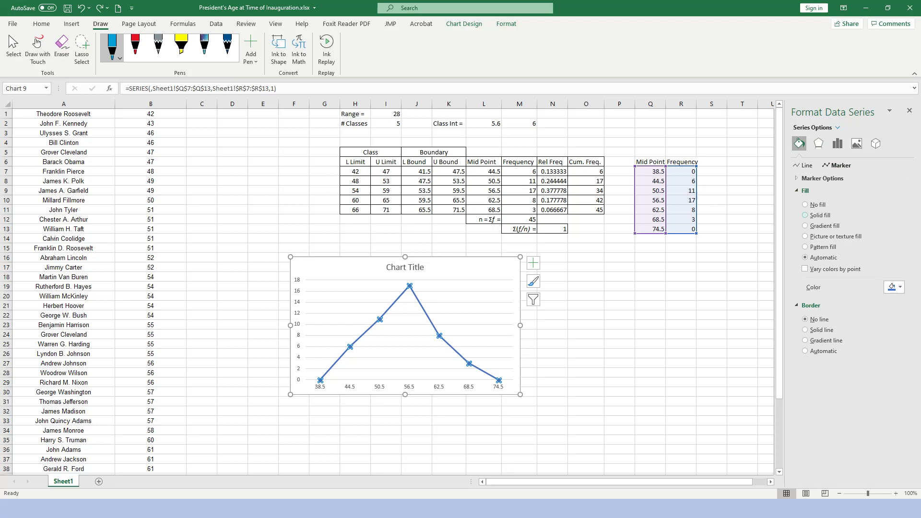
click(806, 215)
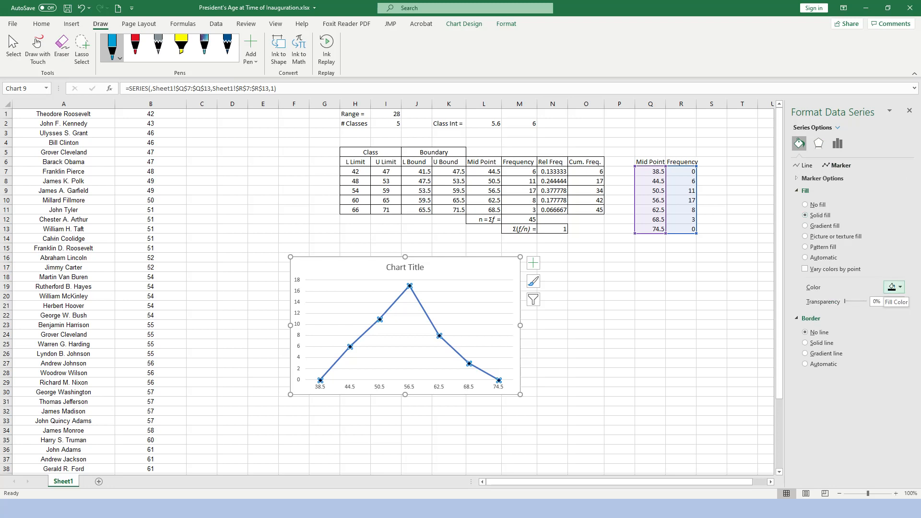
click(680, 344)
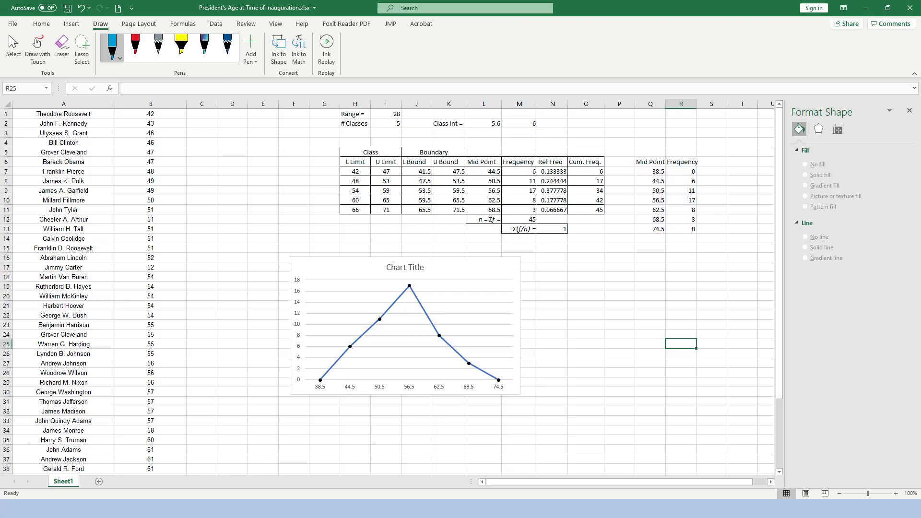
Replace the line chart's placeholder title with "Avge at Inauguration".
click(405, 267)
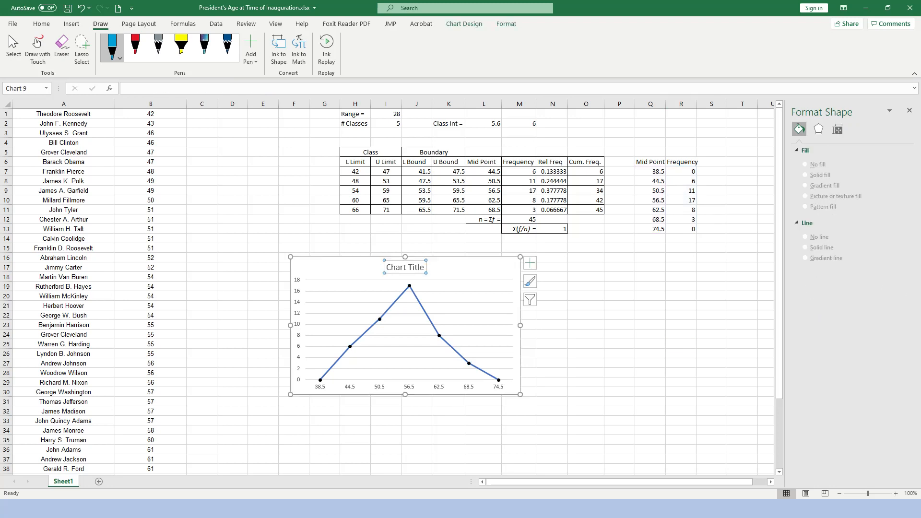
triple_click(403, 267)
text(Avge at)
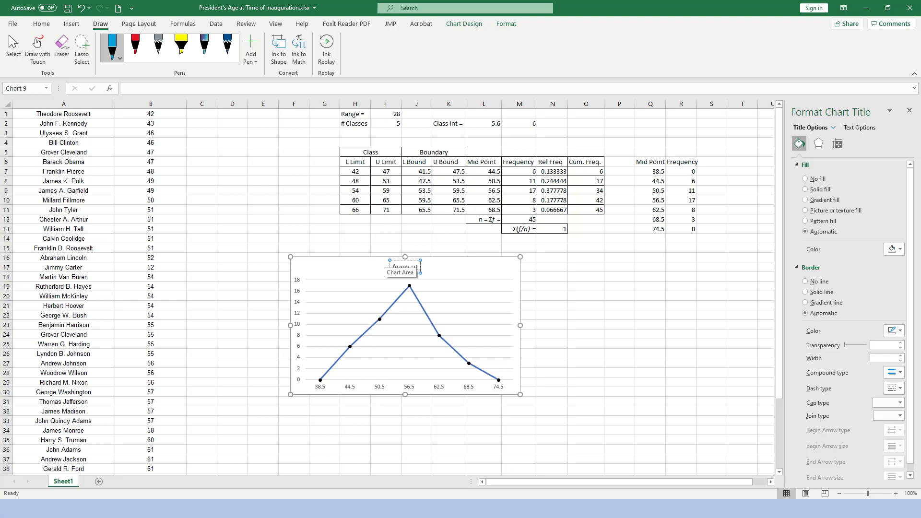
text( Inauguration)
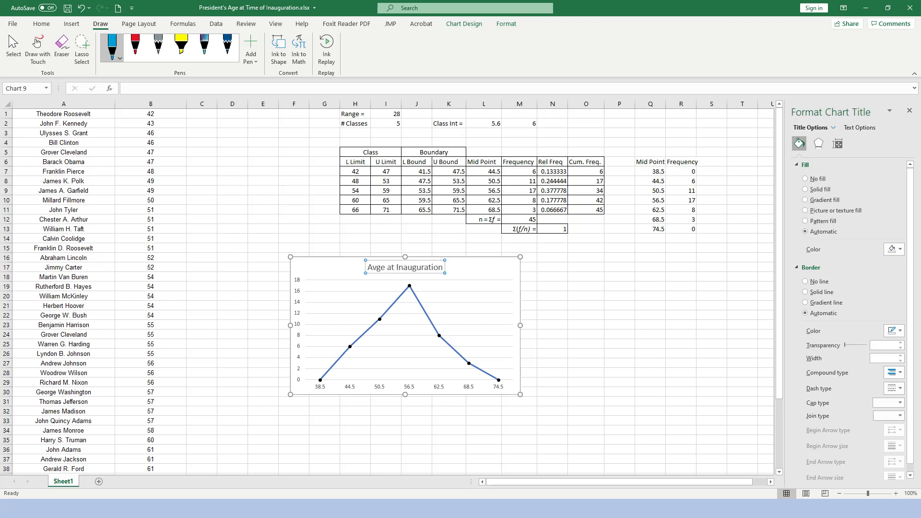
Add axis titles to the line chart and name the horizontal axis "Age".
click(409, 329)
click(533, 263)
click(575, 284)
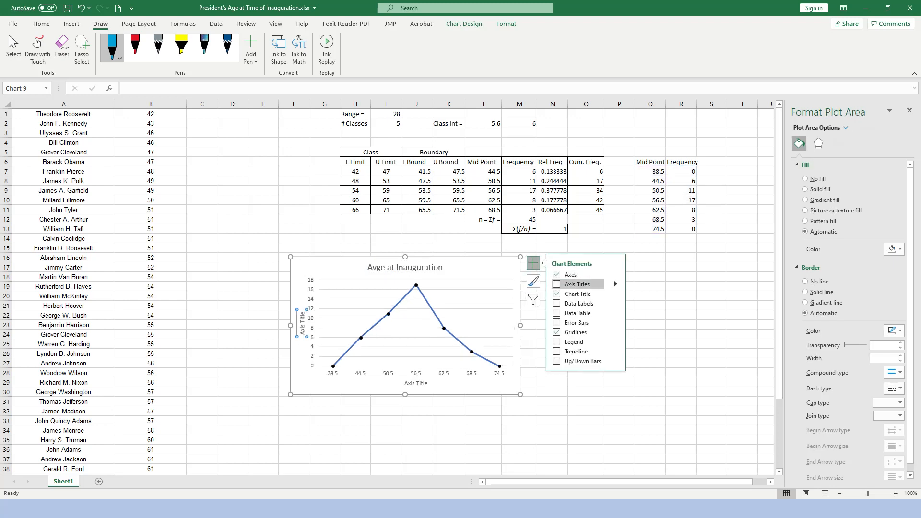
click(416, 383)
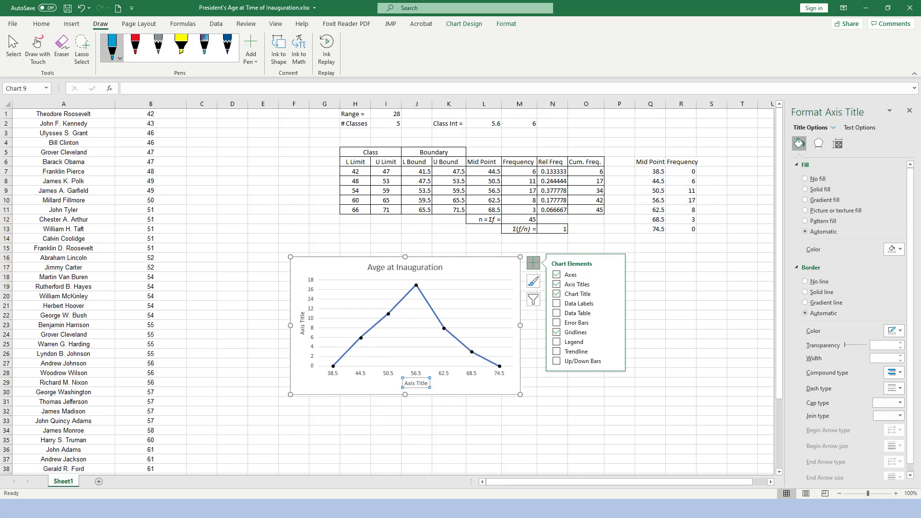
click(426, 383)
click(430, 383)
key(BackSpace)
key(BackSpace)
key(BackSpace)
key(BackSpace)
key(BackSpace)
key(BackSpace)
key(BackSpace)
key(BackSpace)
key(BackSpace)
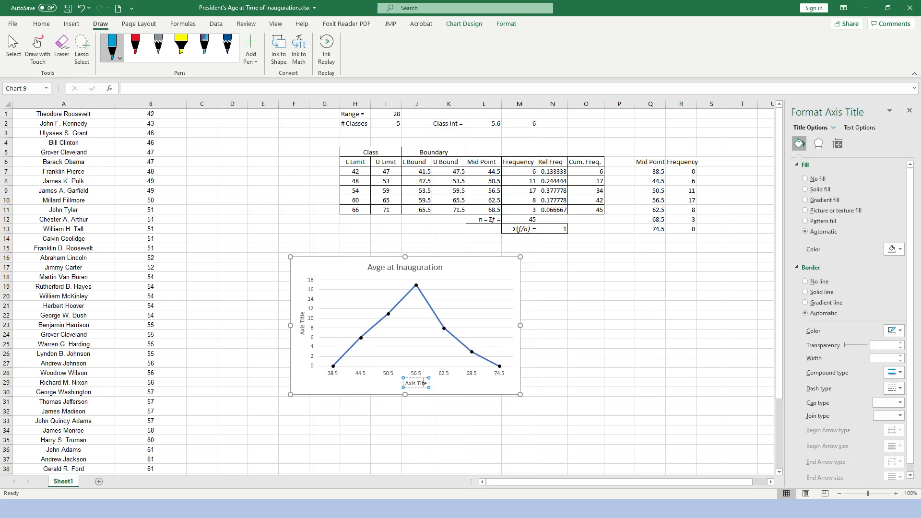
text(Ag)
Name the line chart's vertical axis "Freq".
click(302, 320)
key(BackSpace)
key(BackSpace)
key(BackSpace)
key(BackSpace)
key(BackSpace)
key(BackSpace)
key(BackSpace)
key(BackSpace)
key(BackSpace)
key(BackSpace)
text(Freq)
click(620, 372)
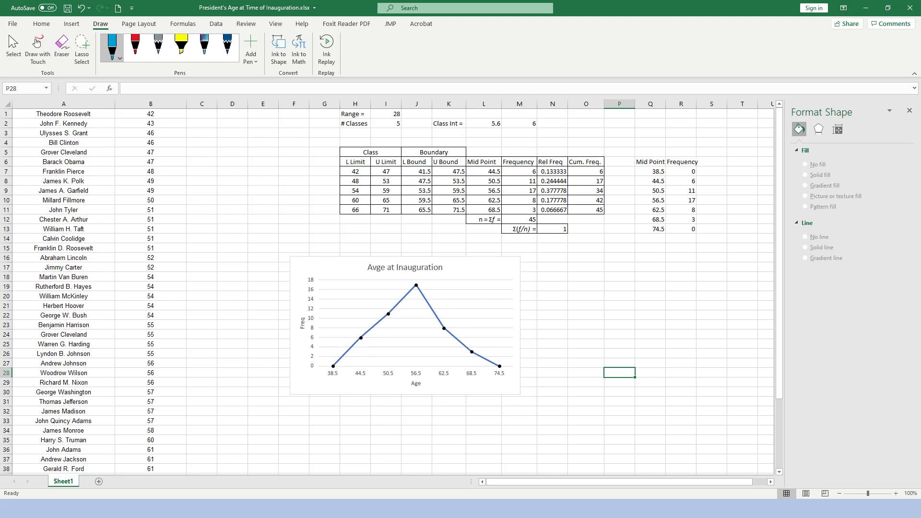
Copy the cumulative frequencies in O7:O11 and paste them as values into S8:S12.
drag(585, 171, 586, 209)
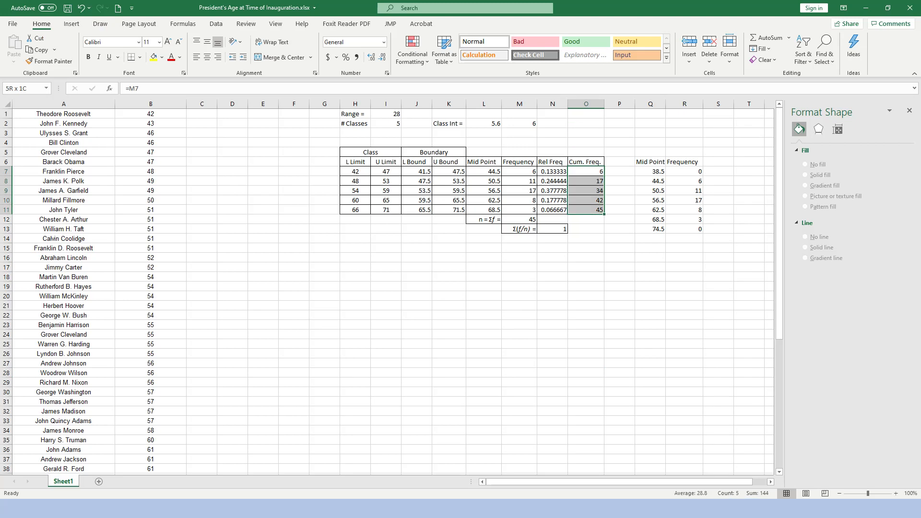
key(ctrl+c)
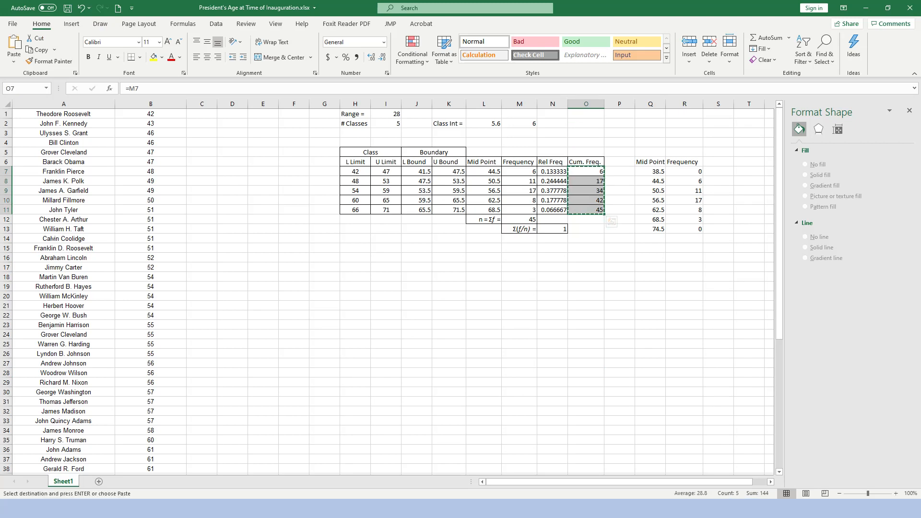
click(718, 171)
click(718, 180)
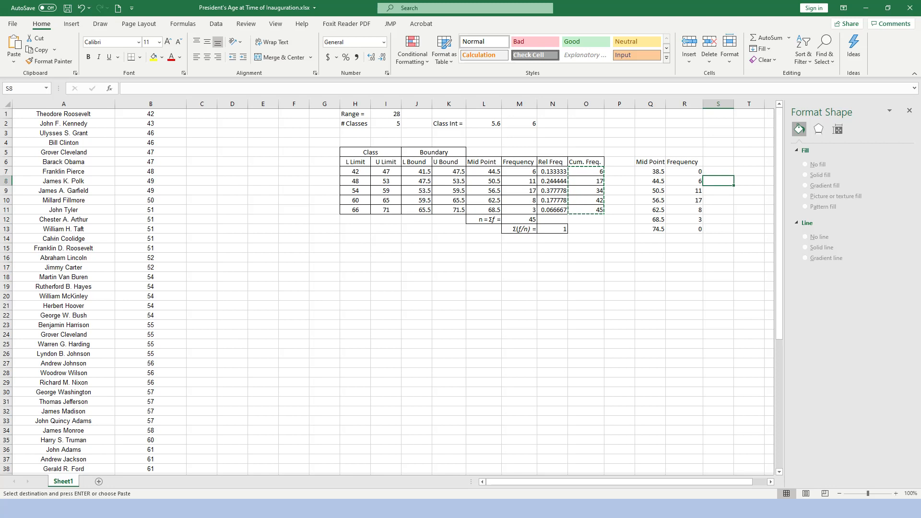
right_click(723, 180)
click(761, 230)
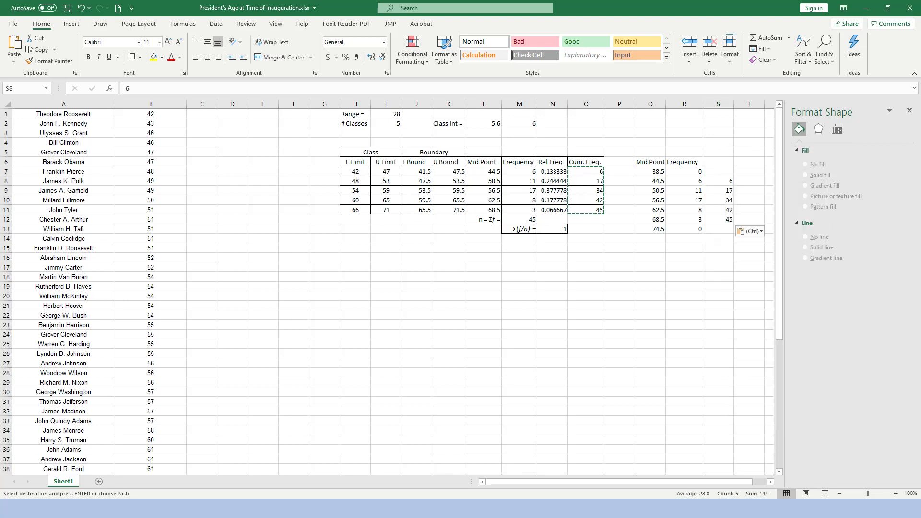
Enter 0 in S7 as the starting cumulative frequency.
click(718, 171)
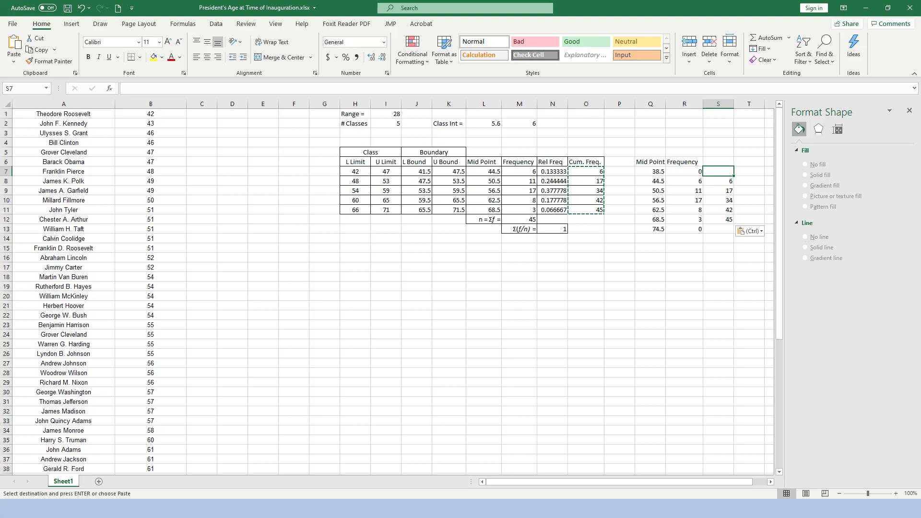
text(0)
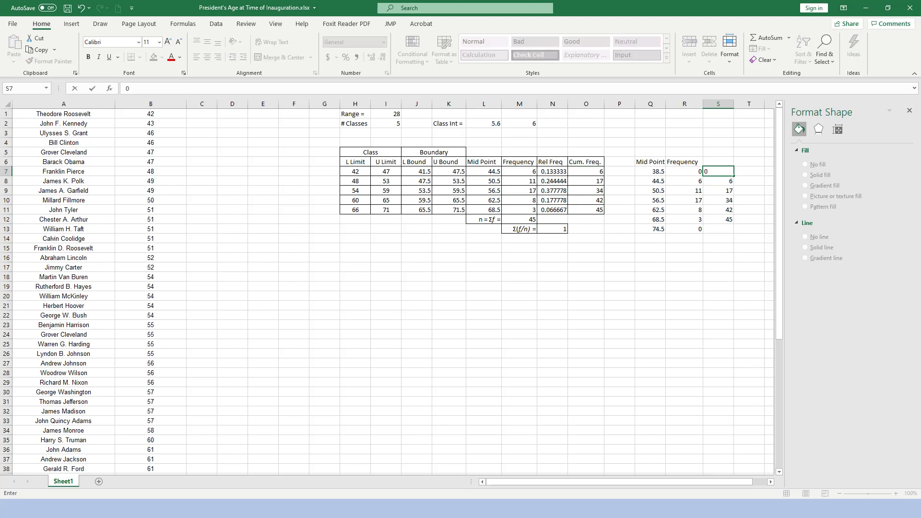
click(718, 277)
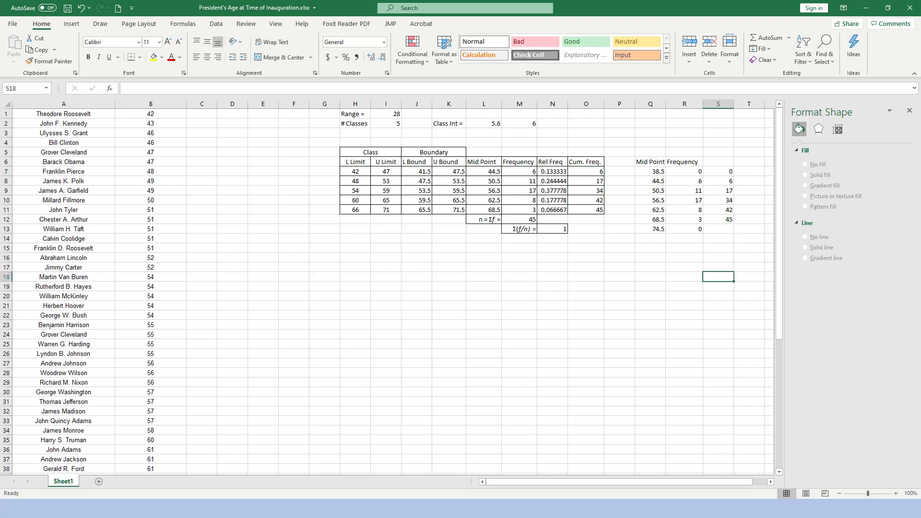
Enter the heading "C. F." in S6 above the cumulative frequencies.
click(718, 162)
text(C>M)
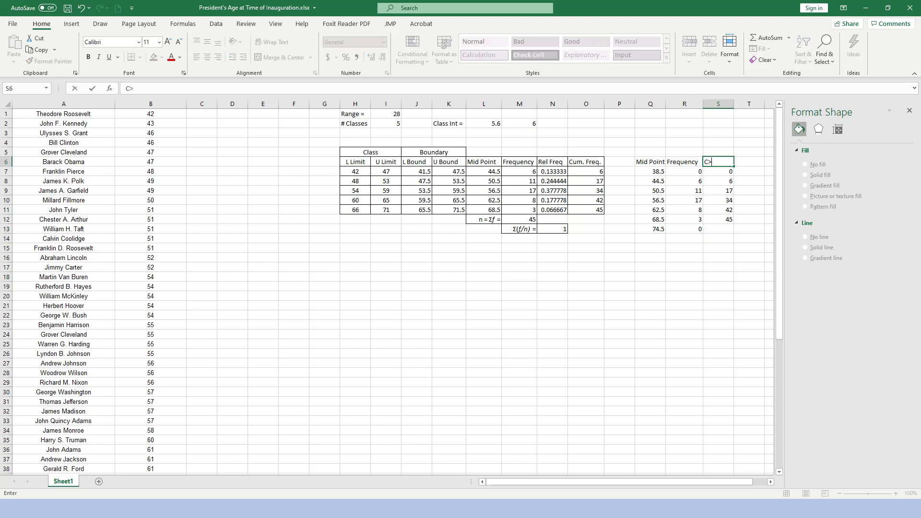
key(BackSpace)
key(BackSpace)
text(. F.)
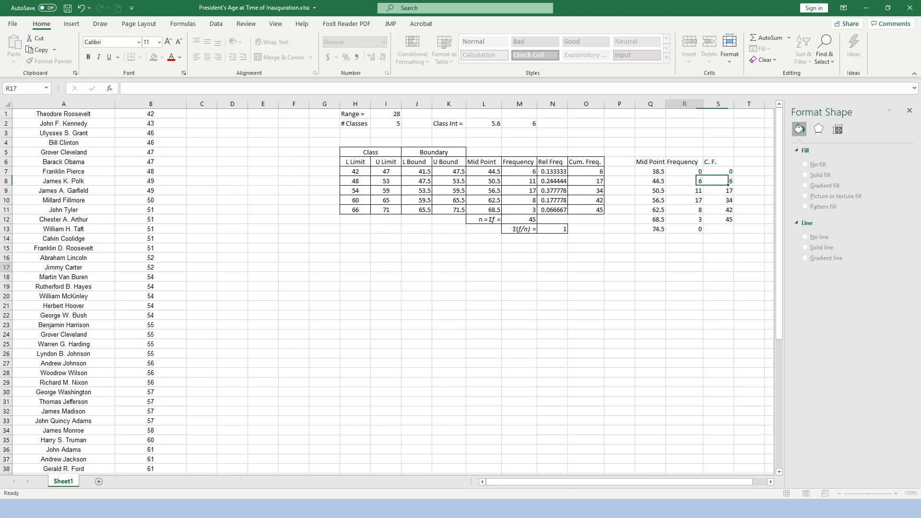
click(684, 267)
Insert a single-series 2-D line chart of the cumulative frequencies S7:S12 against the midpoints Q7:Q12.
drag(651, 171, 650, 219)
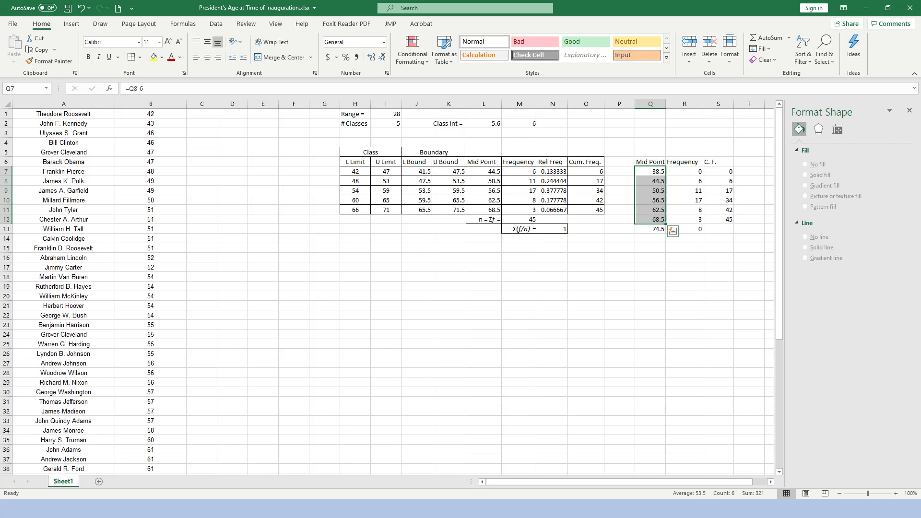
ctrl+drag(718, 171, 718, 219)
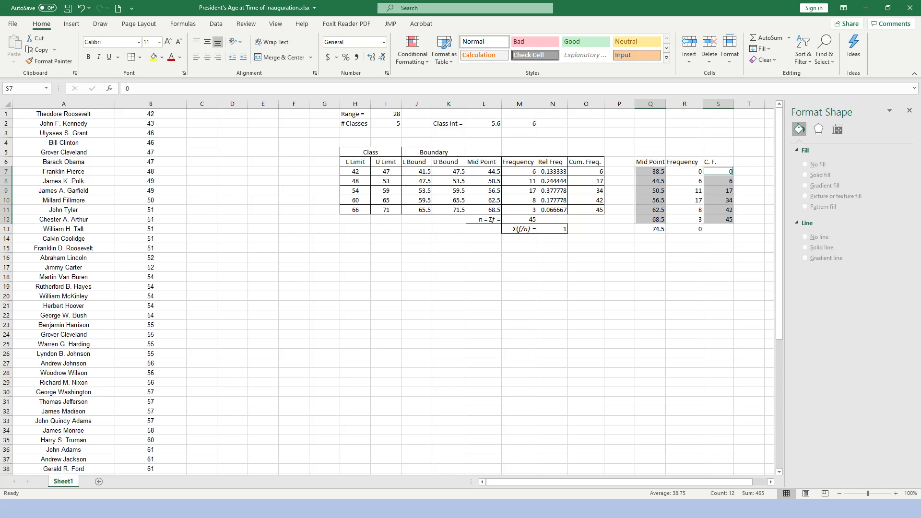
click(71, 24)
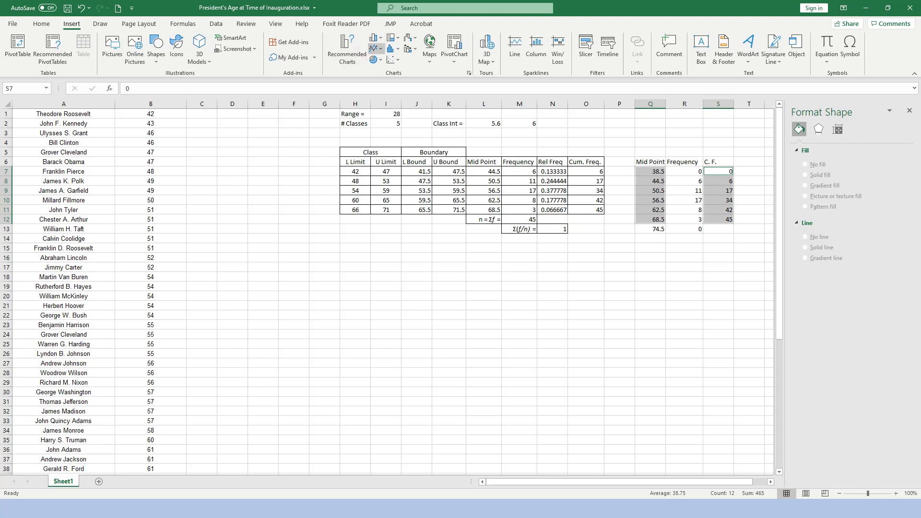
click(374, 48)
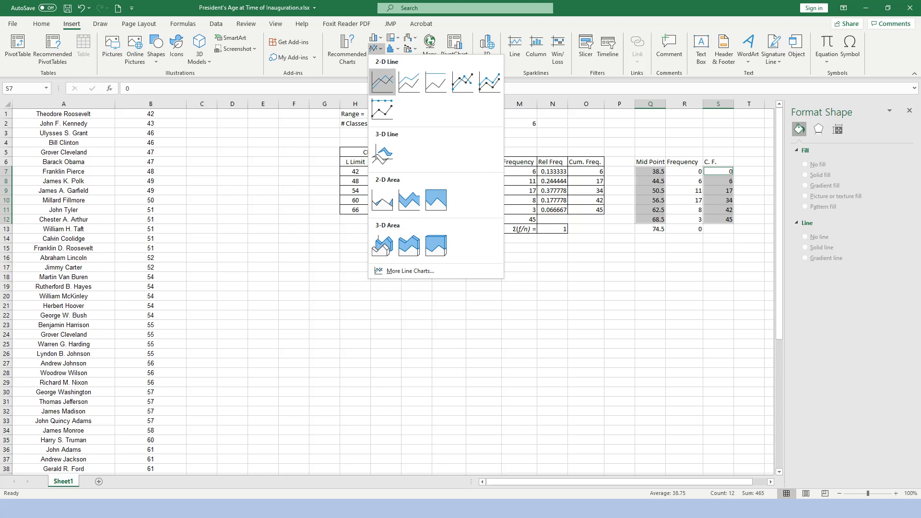
click(407, 271)
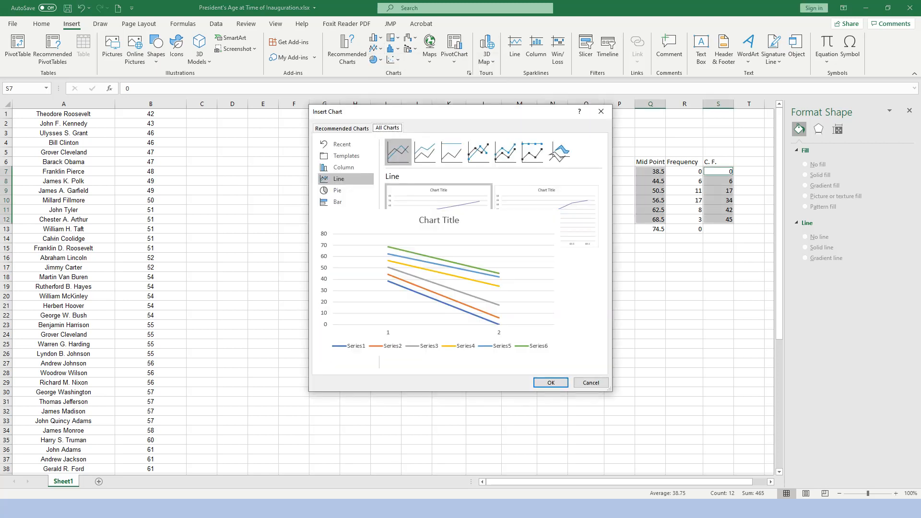
click(547, 216)
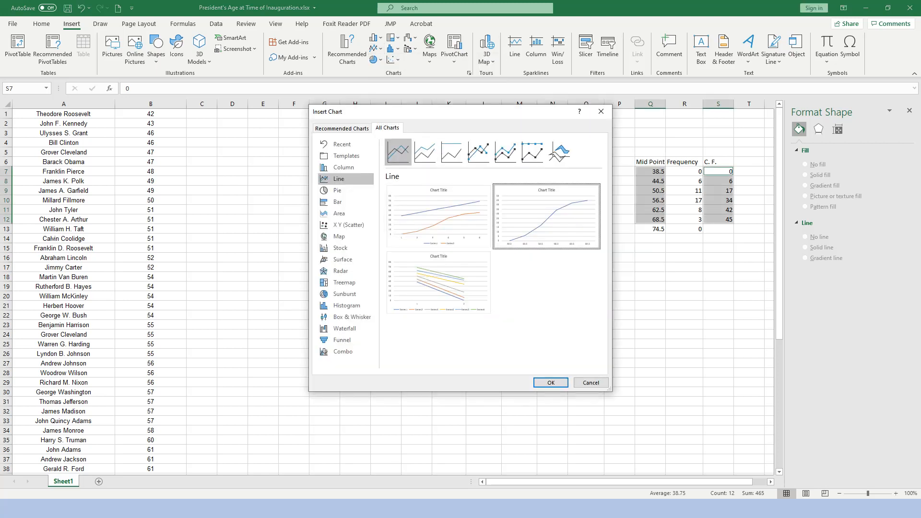
click(551, 382)
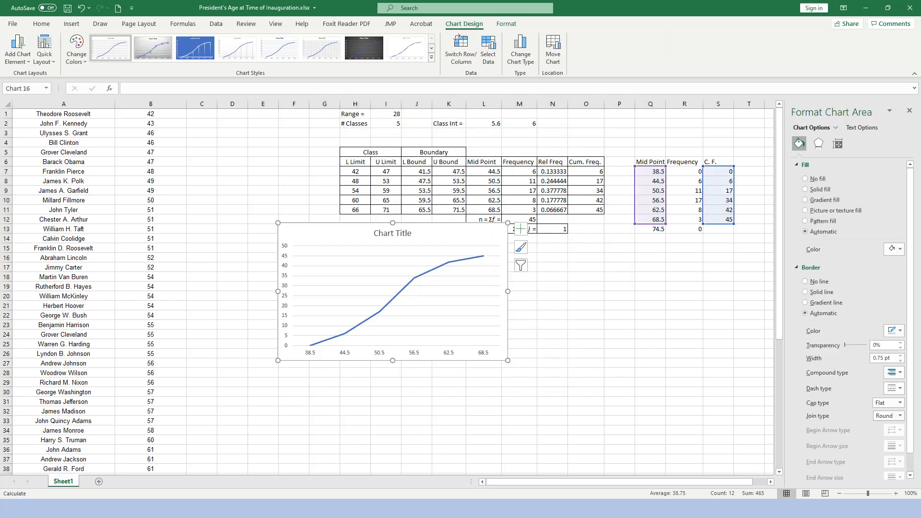
click(432, 300)
drag(449, 234, 428, 279)
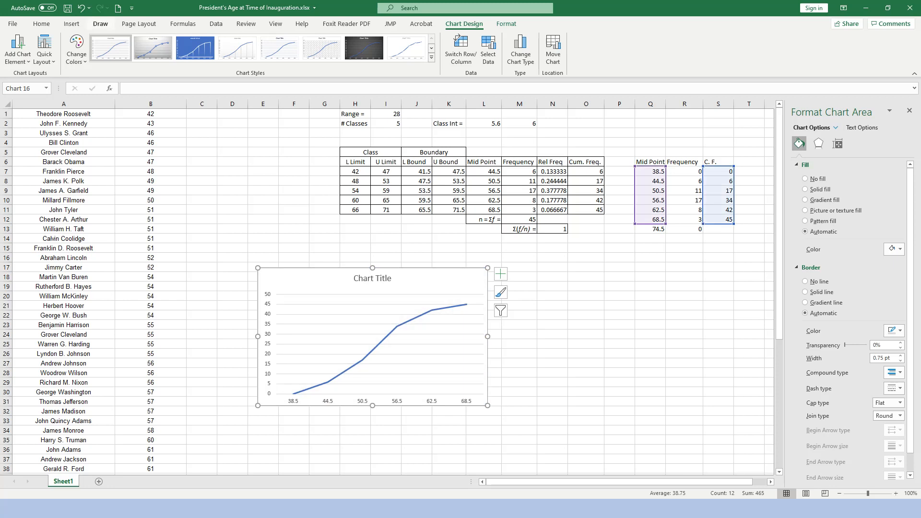
key(ctrl+z)
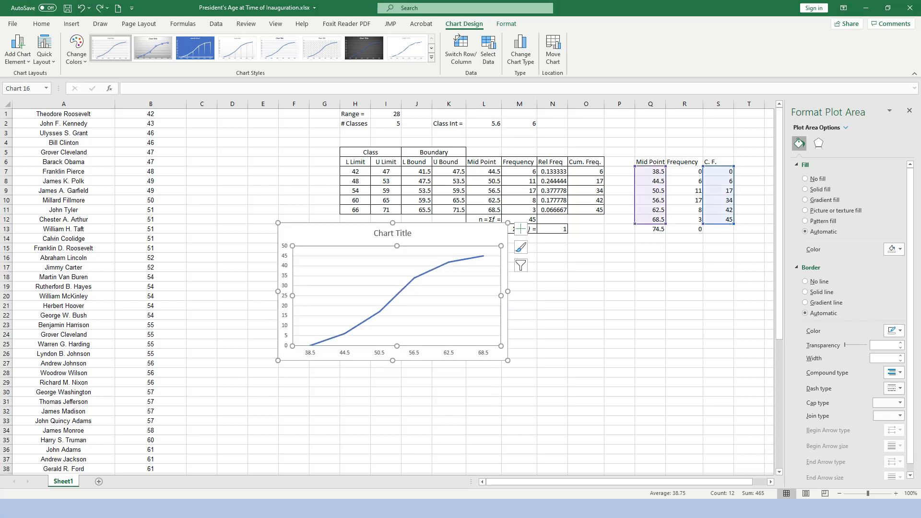
Move the cumulative frequency chart down to sit just below the frequency table, then deselect it.
mouse_move(449, 234)
mouse_down()
mouse_move(449, 280)
mouse_move(449, 251)
mouse_up()
drag(614, 354, 596, 354)
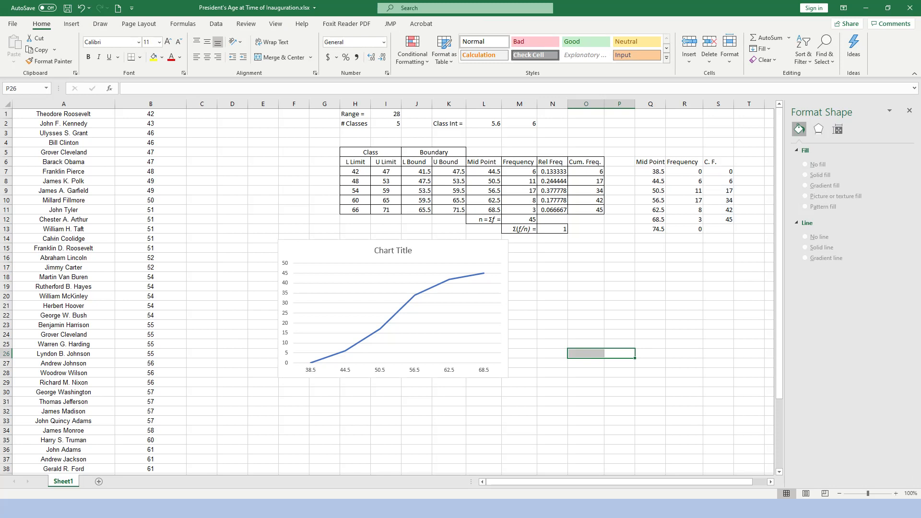
Apply the plain chart style with horizontal gridlines and small point markers to the cumulative frequency chart, then deselect it.
click(400, 308)
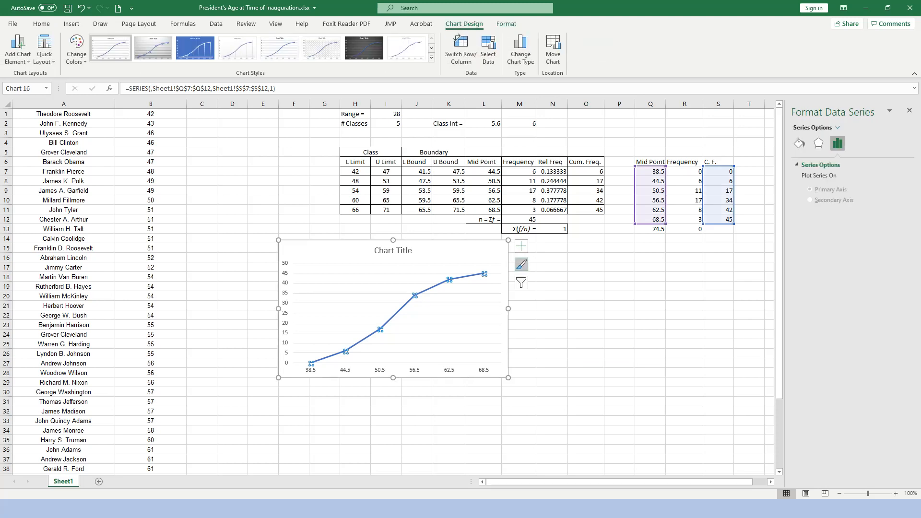
click(521, 264)
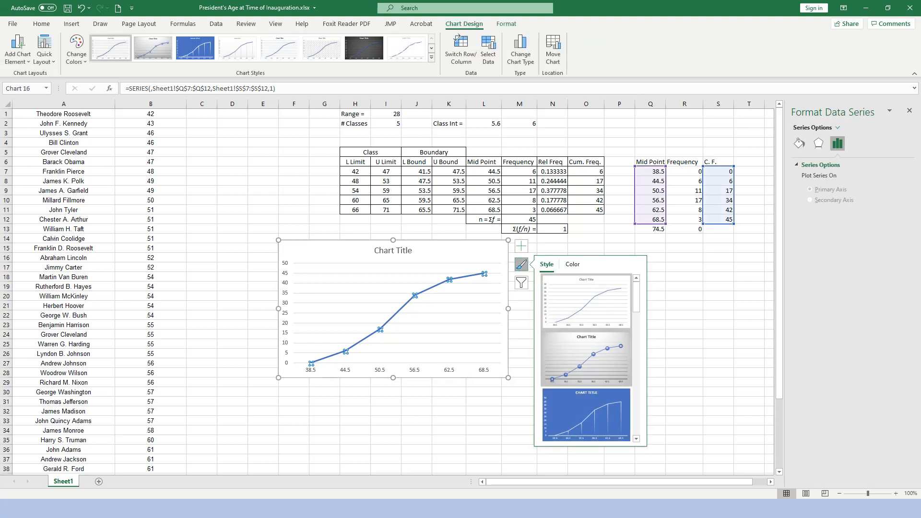
scroll(586, 357, down, 3)
scroll(586, 411, down, 1)
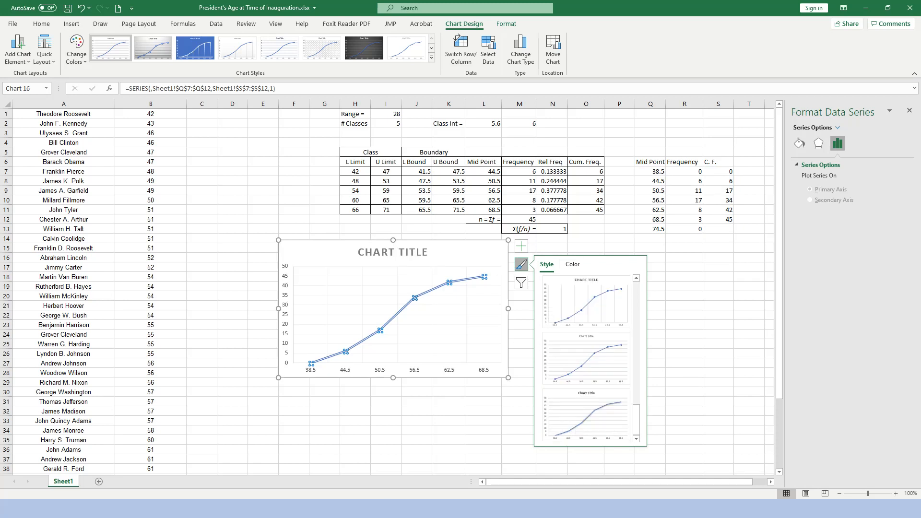
click(586, 358)
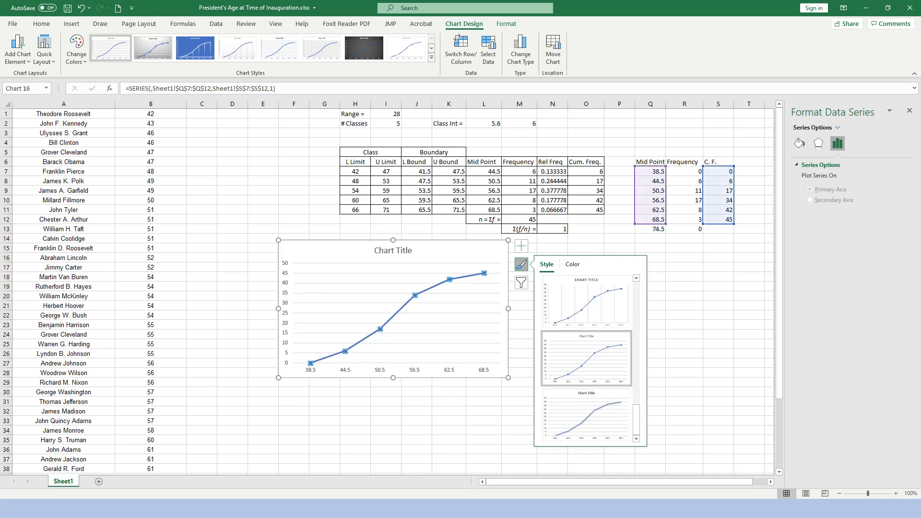
click(483, 402)
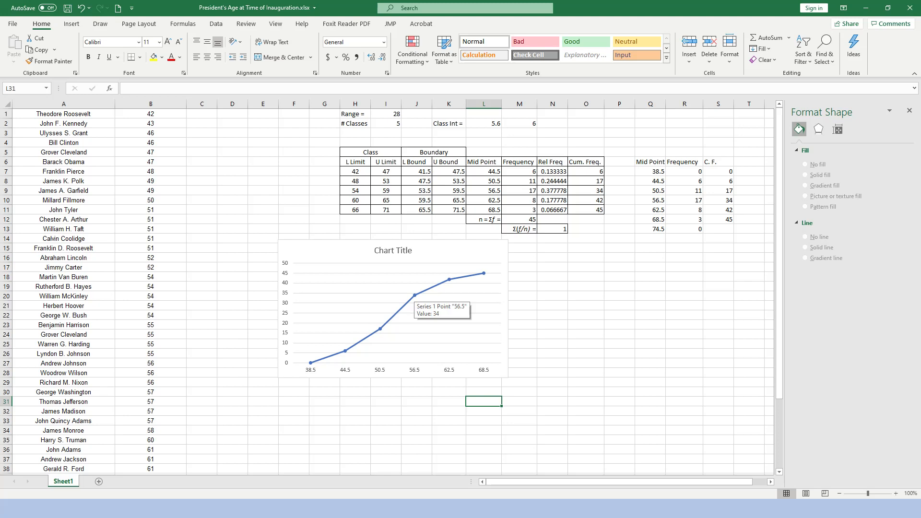
Give the cumulative frequency line's markers a solid black fill, then deselect the chart.
click(414, 295)
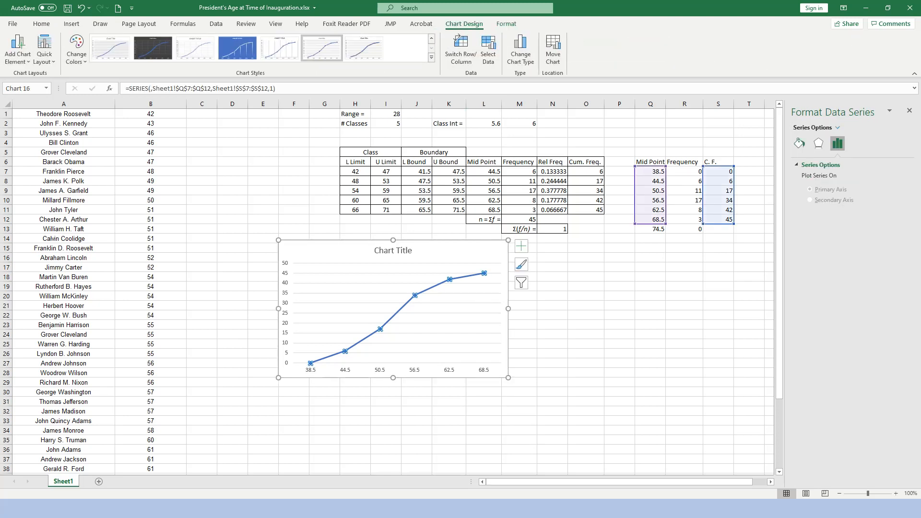
click(799, 143)
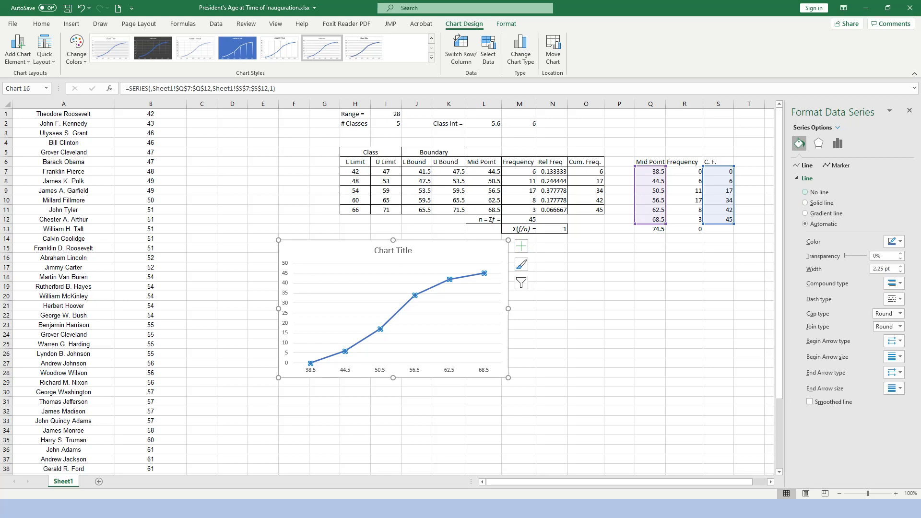
click(836, 165)
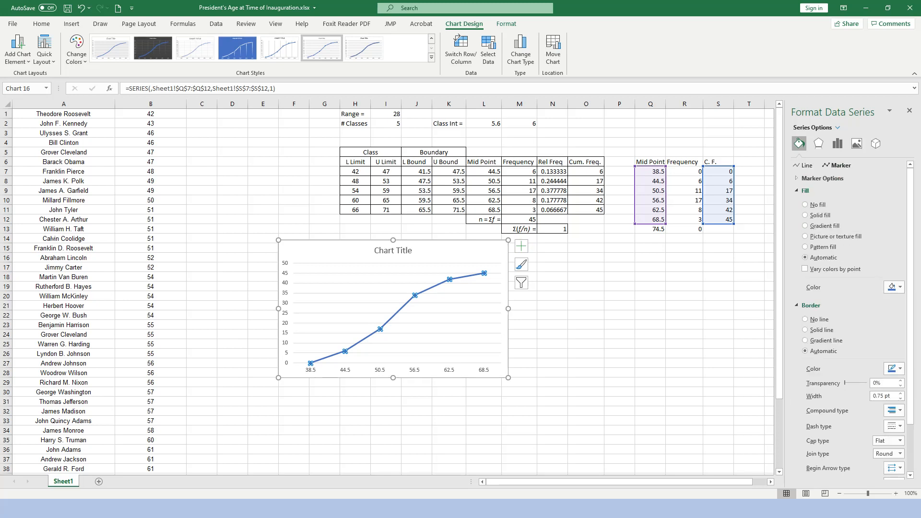
click(805, 215)
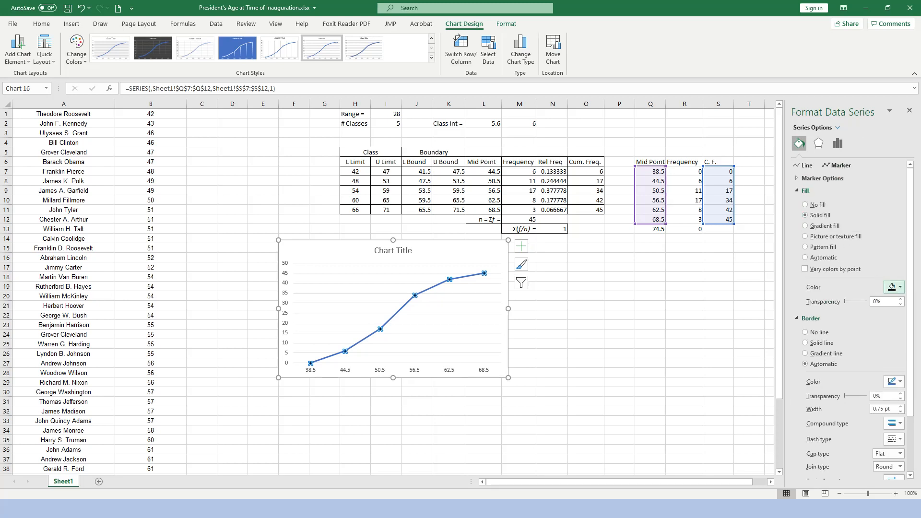
click(892, 287)
click(892, 288)
click(586, 382)
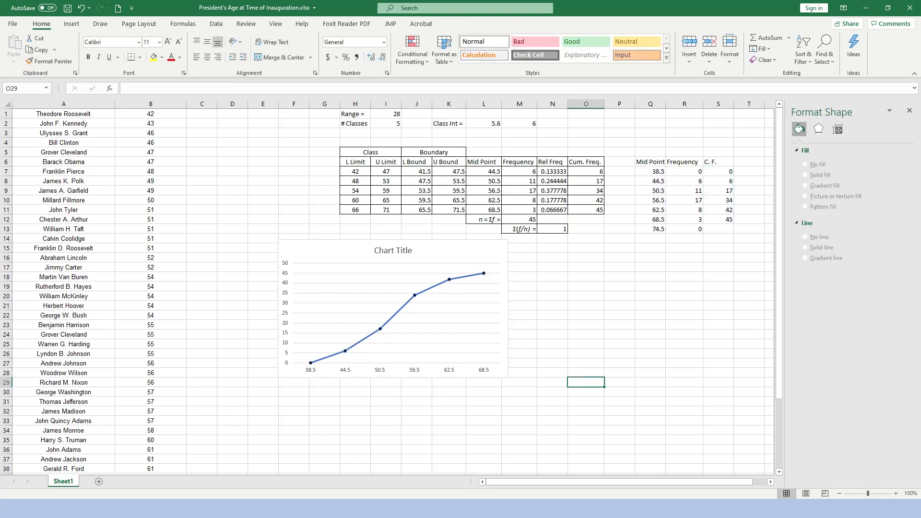
Change the cumulative frequency chart's title to "Age at Inauguration".
click(393, 251)
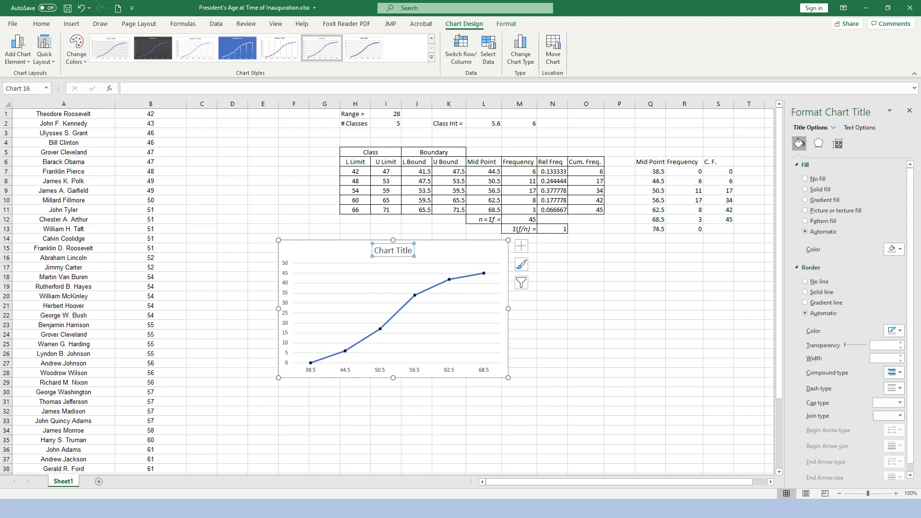
triple_click(392, 250)
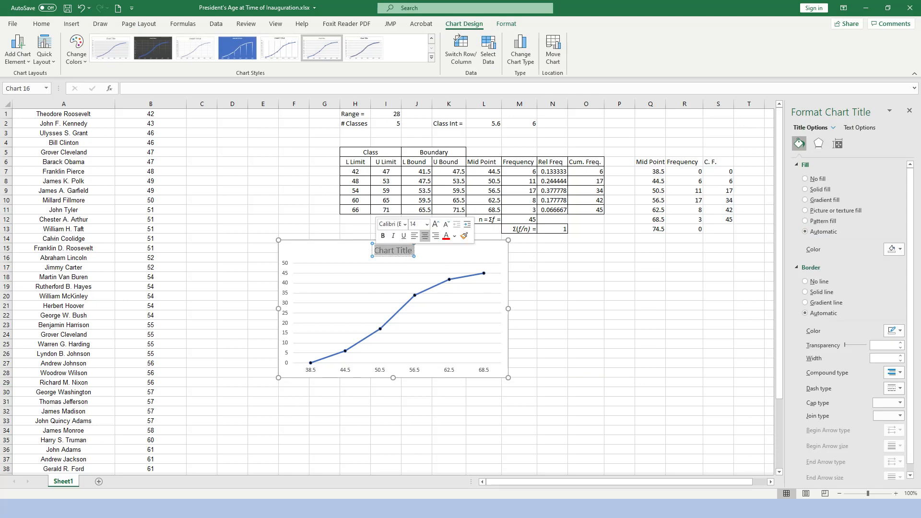
text(A)
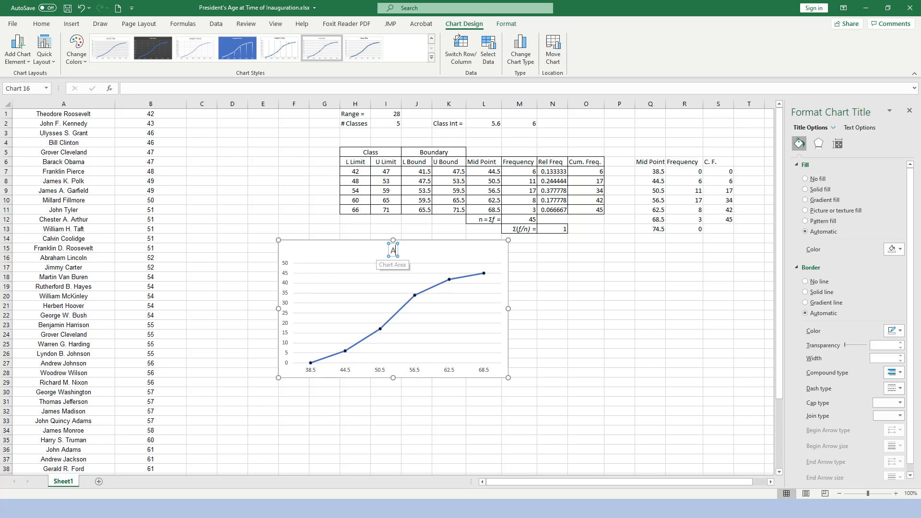
text(ge at Inauguration)
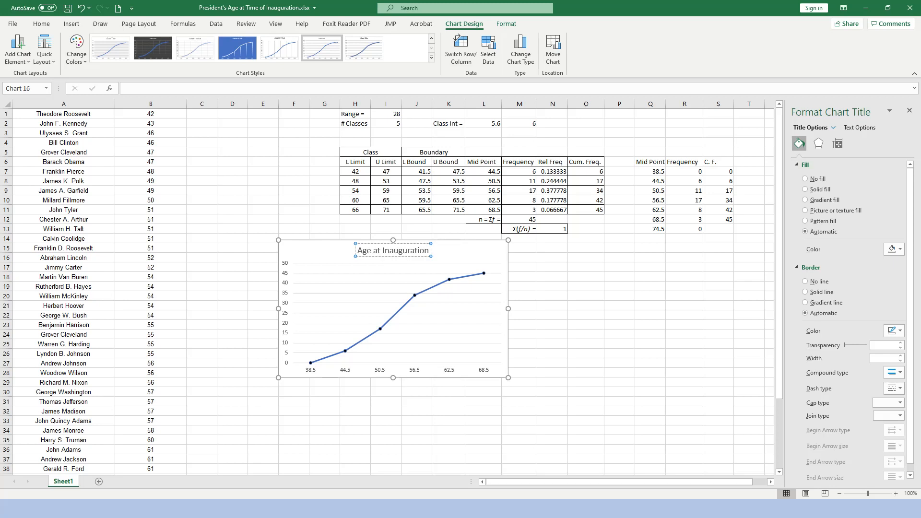
click(405, 339)
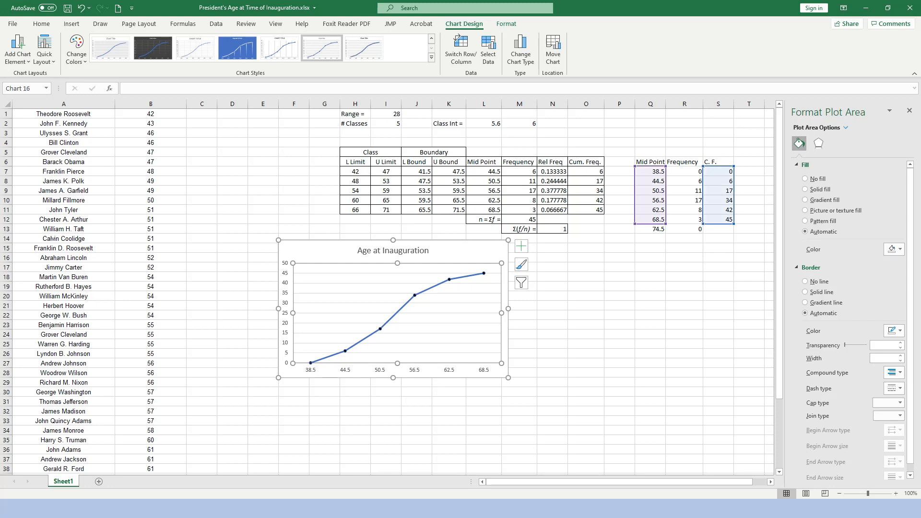
Add axis titles to the cumulative frequency chart and title the horizontal axis "Age".
click(467, 251)
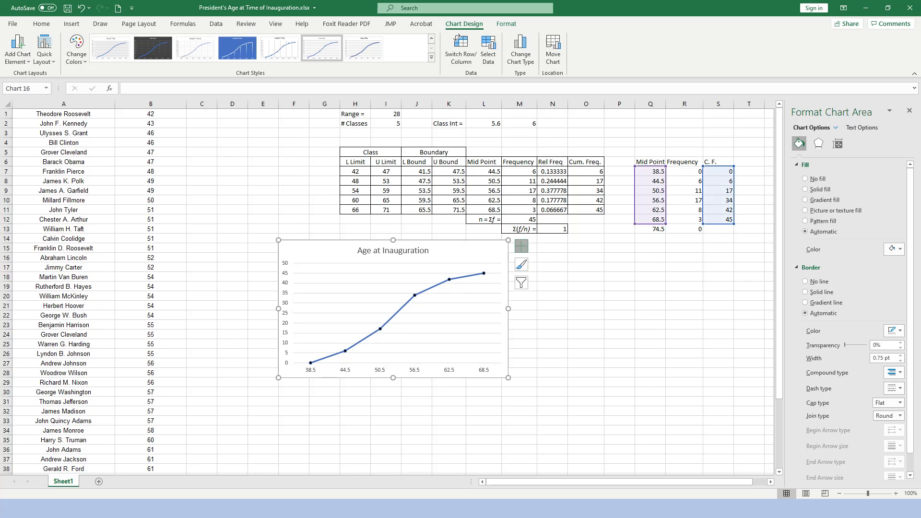
click(520, 246)
click(544, 267)
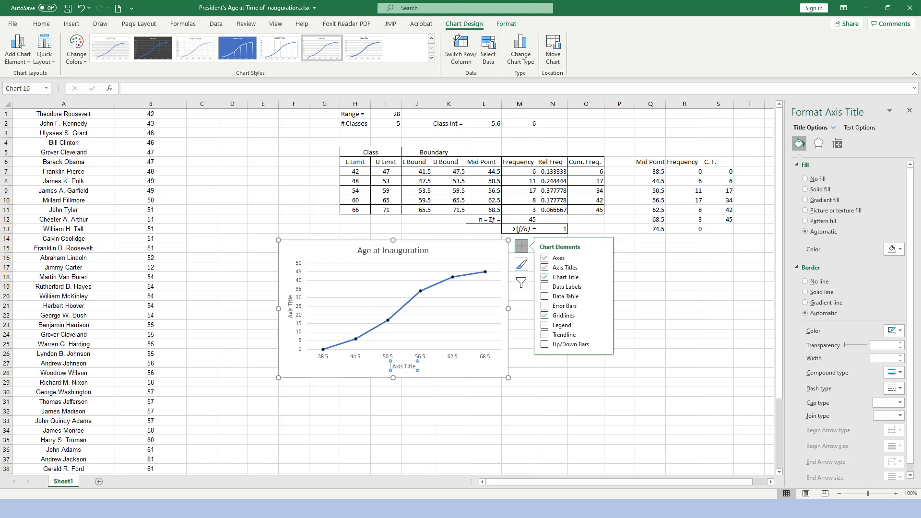
triple_click(404, 366)
text(Age)
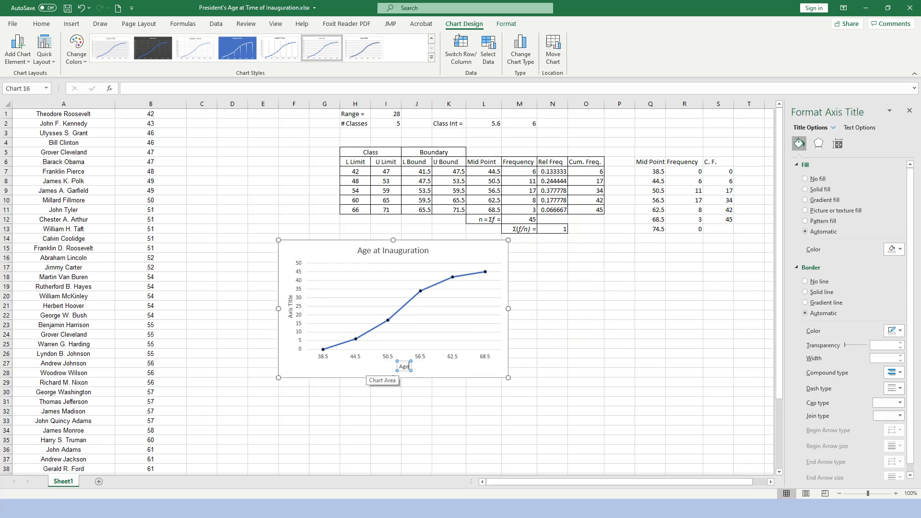
Title the chart's vertical axis "Freq" and move the chart across the sheet to span columns M to T below the tables.
click(290, 306)
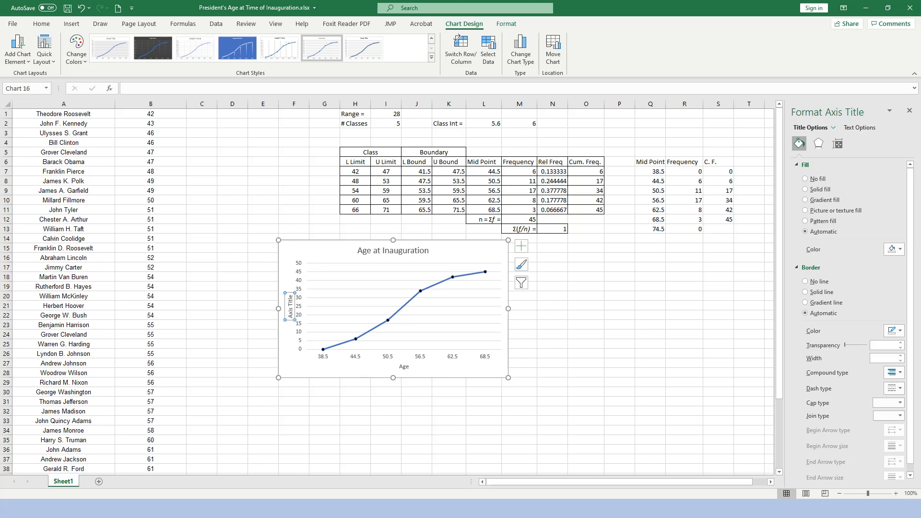
click(290, 307)
key(Delete)
key(Delete)
key(Delete)
key(Delete)
key(Delete)
key(Delete)
key(BackSpace)
key(BackSpace)
key(BackSpace)
key(BackSpace)
text(Freq)
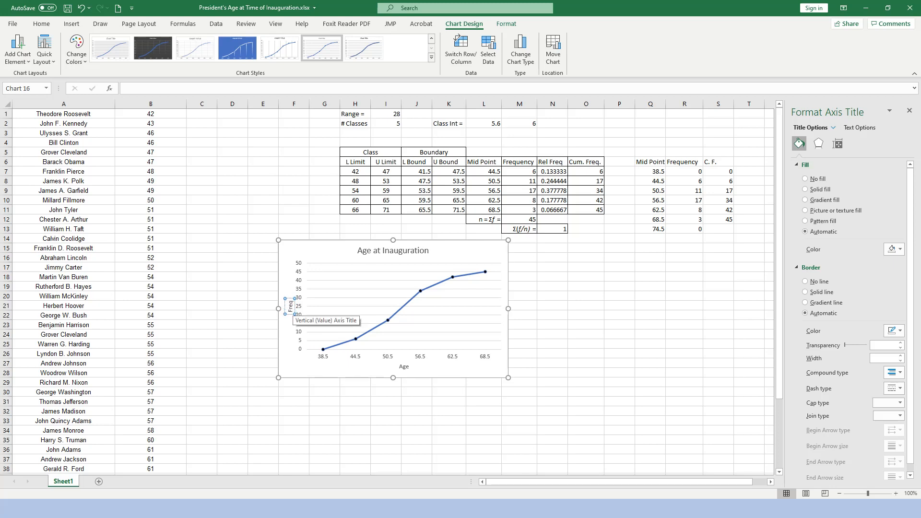
click(586, 353)
drag(460, 251, 694, 258)
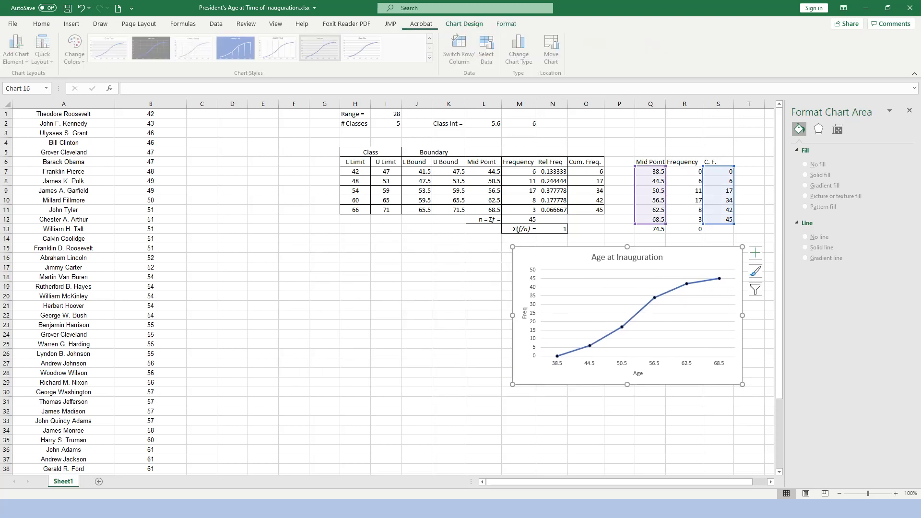